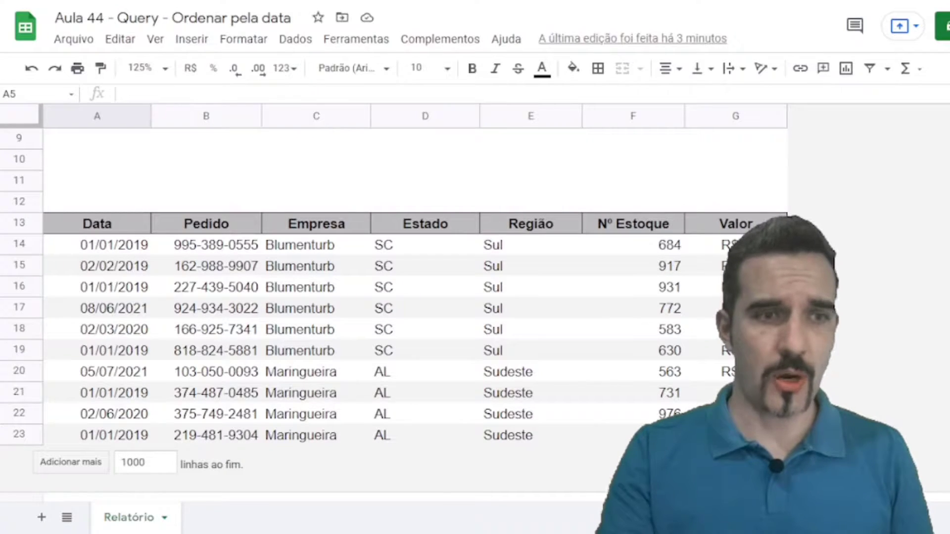
- Examine the source table starting at row 13, especially its Data column and header row
scroll(346, 297, up, 2)
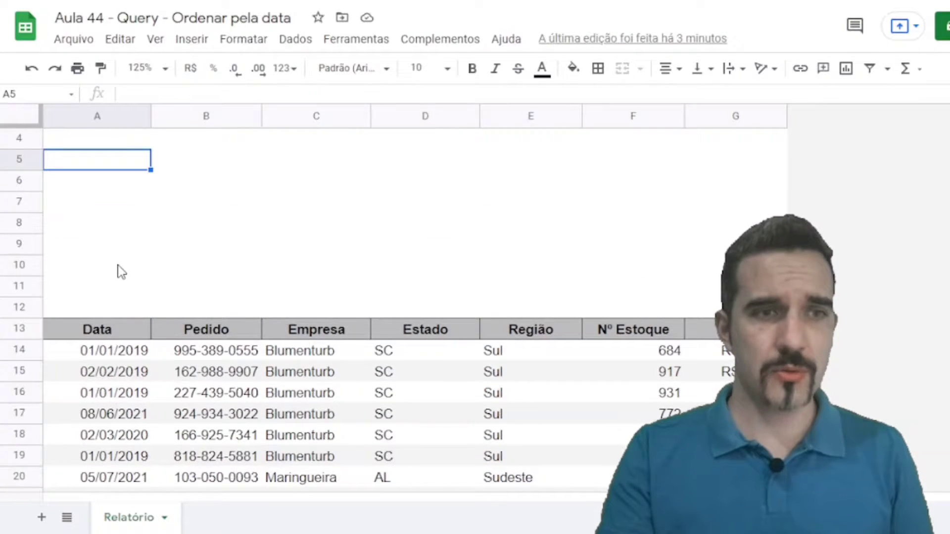
click(121, 270)
scroll(153, 222, up, 2)
scroll(160, 263, down, 3)
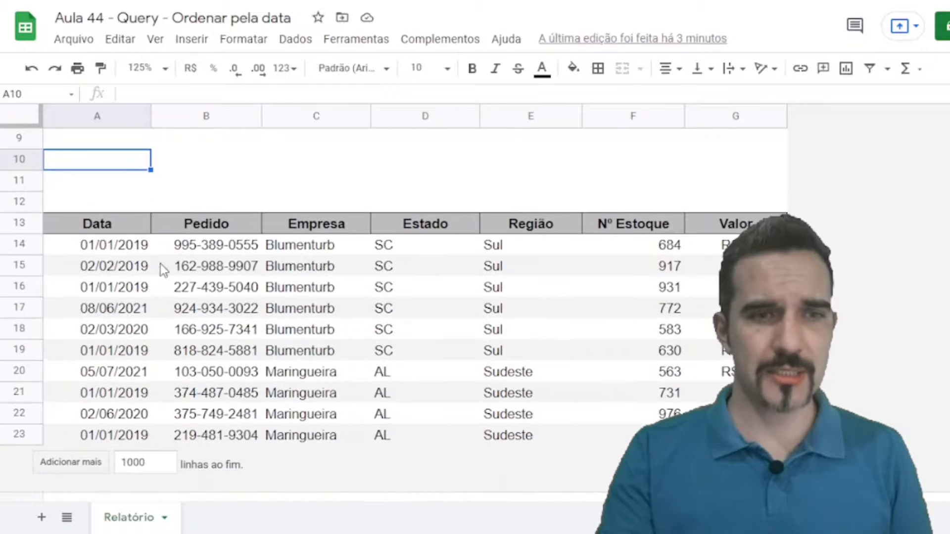
drag(99, 224, 331, 352)
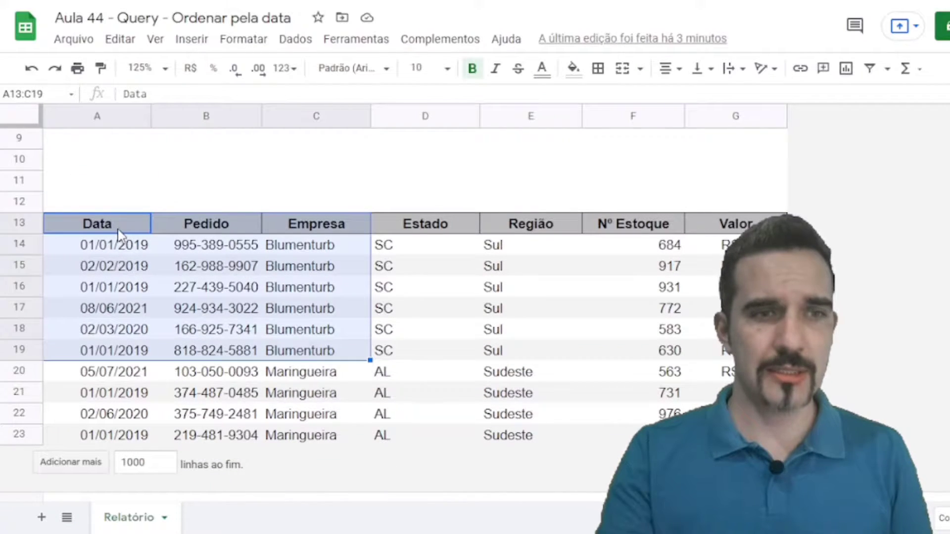
drag(99, 224, 112, 342)
scroll(203, 287, up, 3)
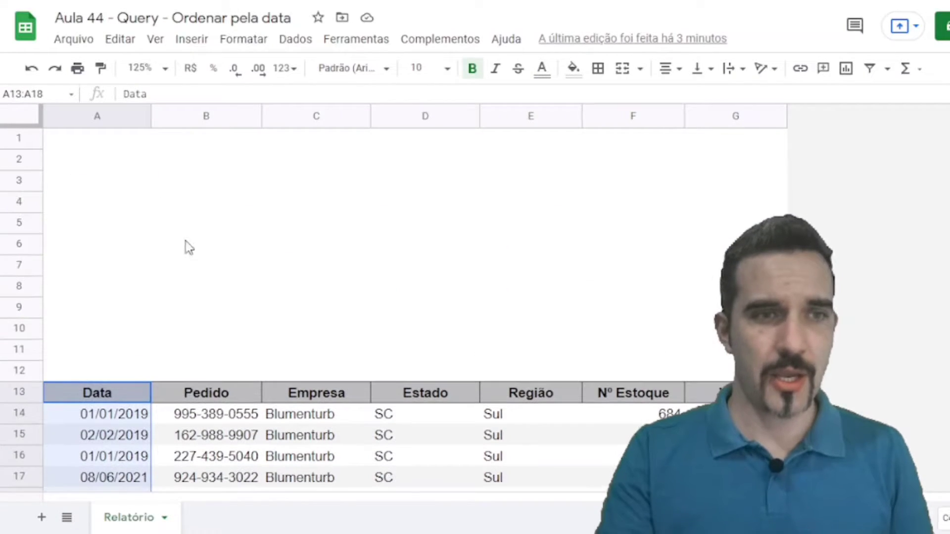
click(102, 147)
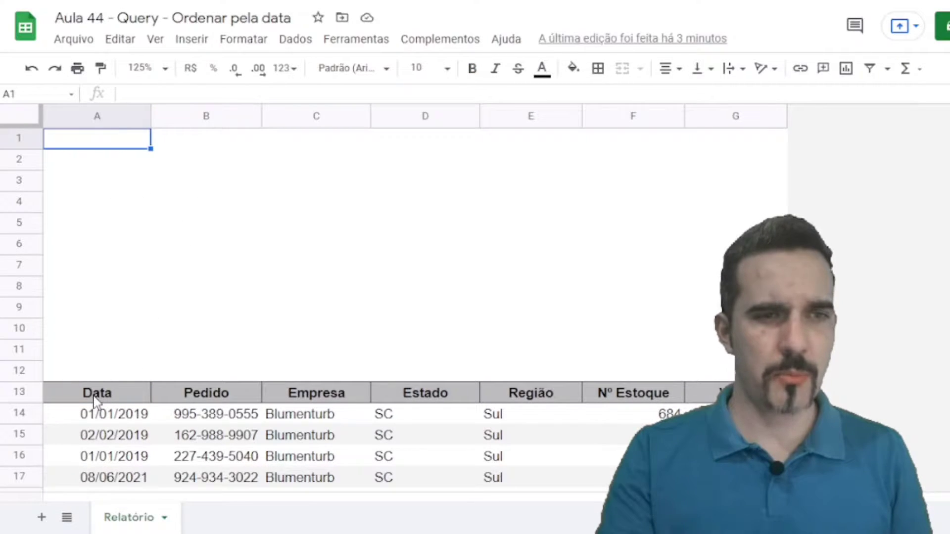
drag(95, 401, 460, 435)
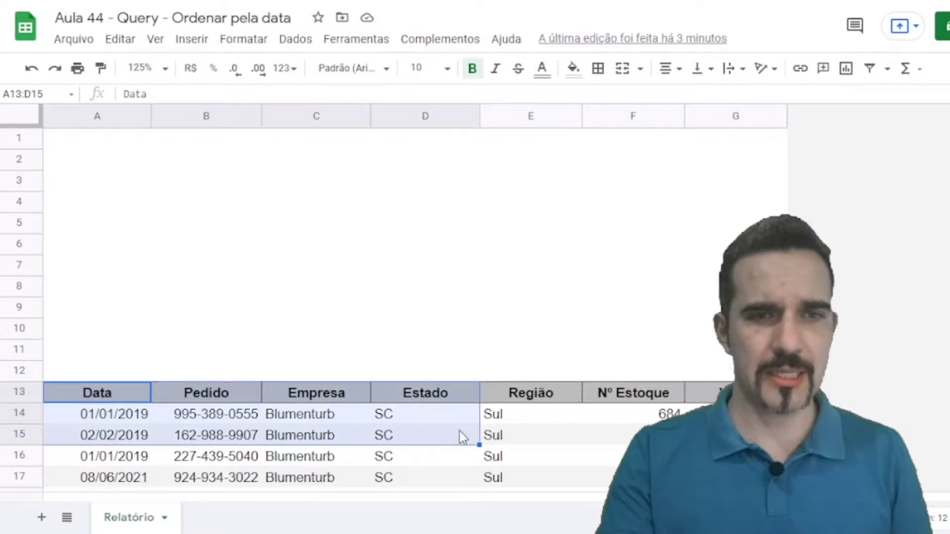
- Start a QUERY formula in cell A1 with the source table A13:G23 as its data range
click(101, 144)
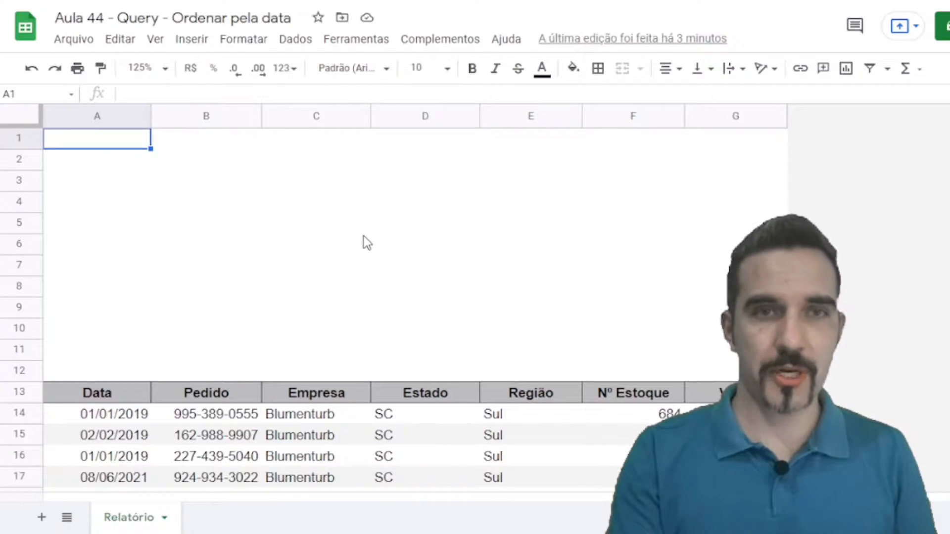
text(=query()
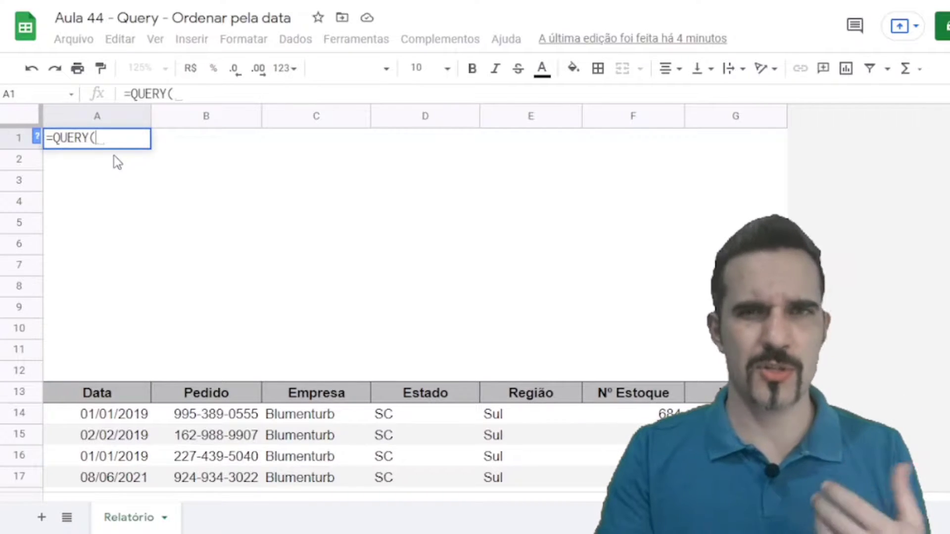
scroll(182, 262, down, 2)
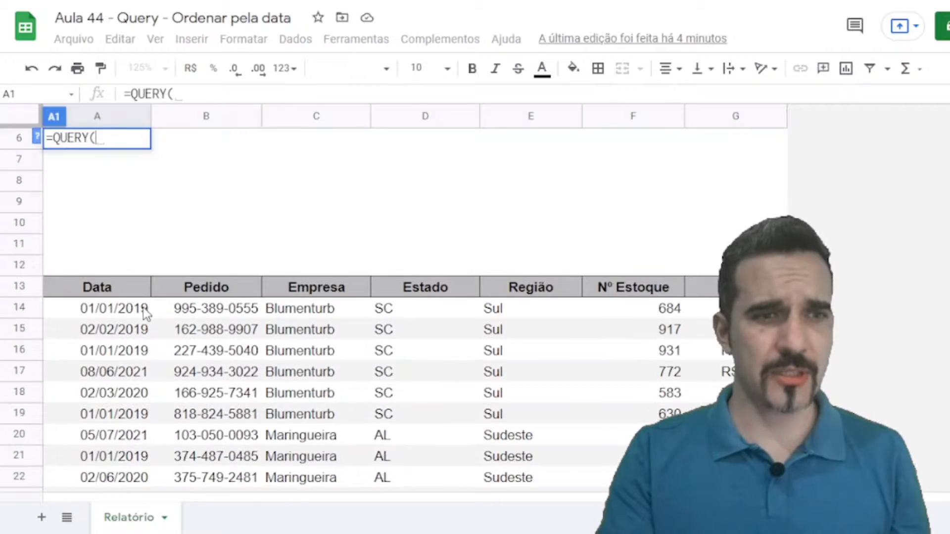
click(101, 293)
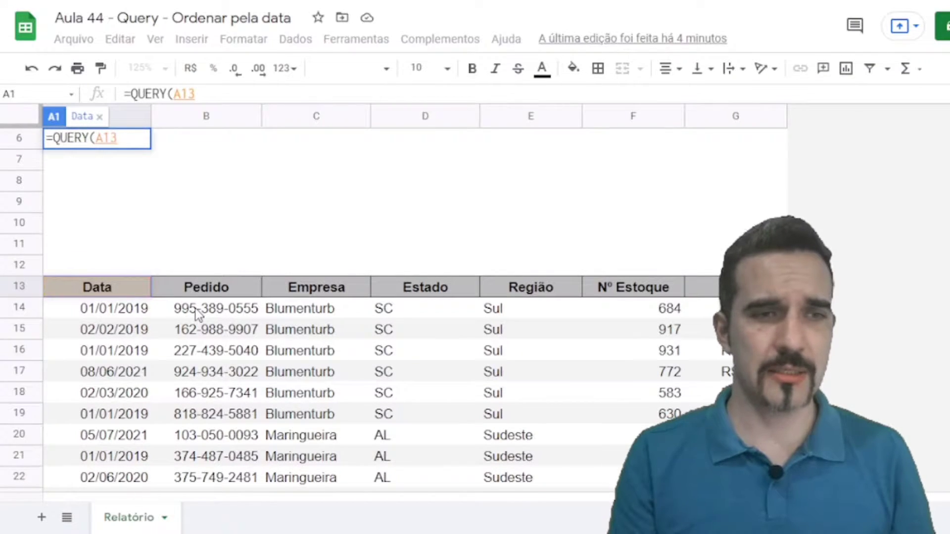
key(ctrl+shift+Right)
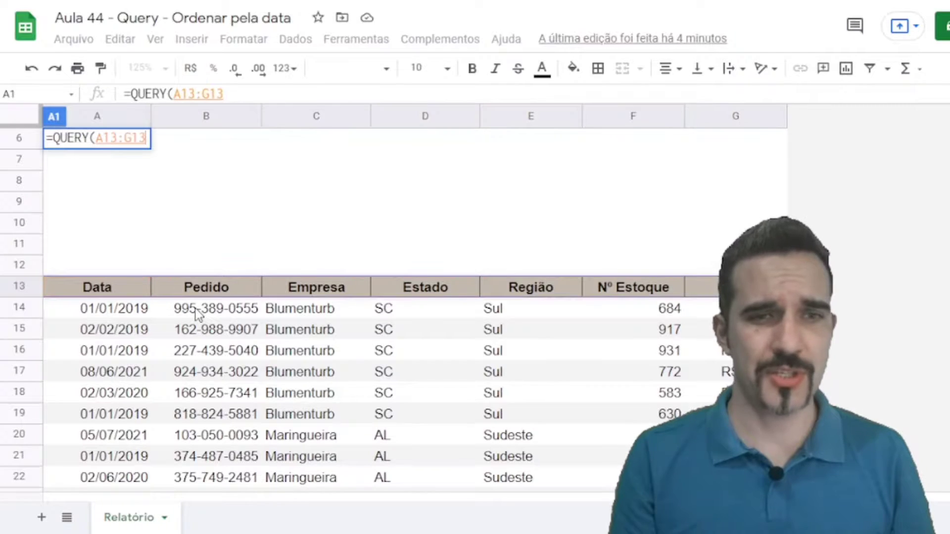
key(ctrl+shift+Down)
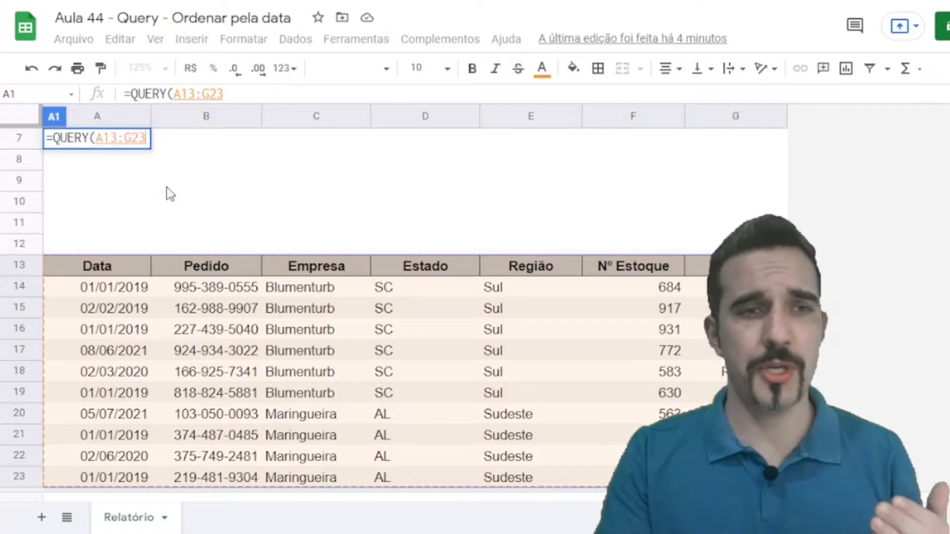
drag(132, 138, 147, 148)
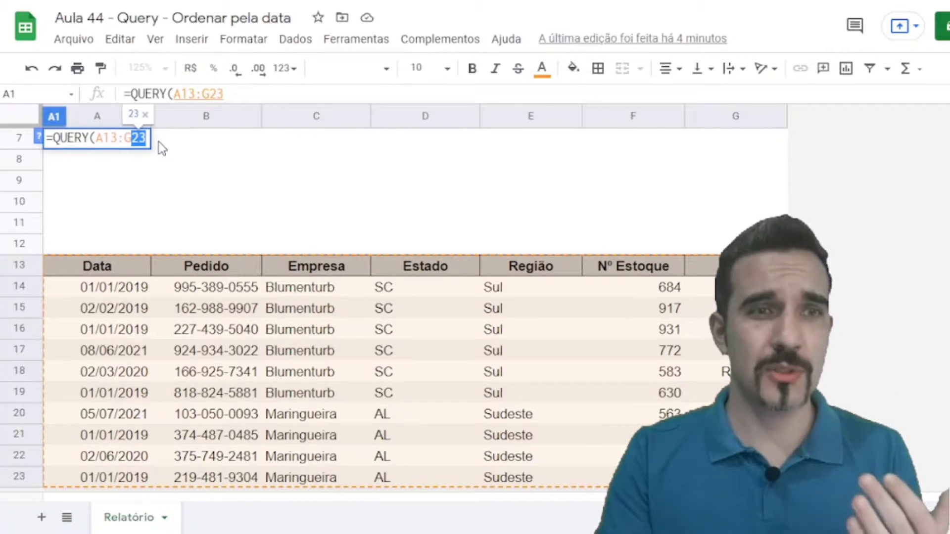
click(151, 142)
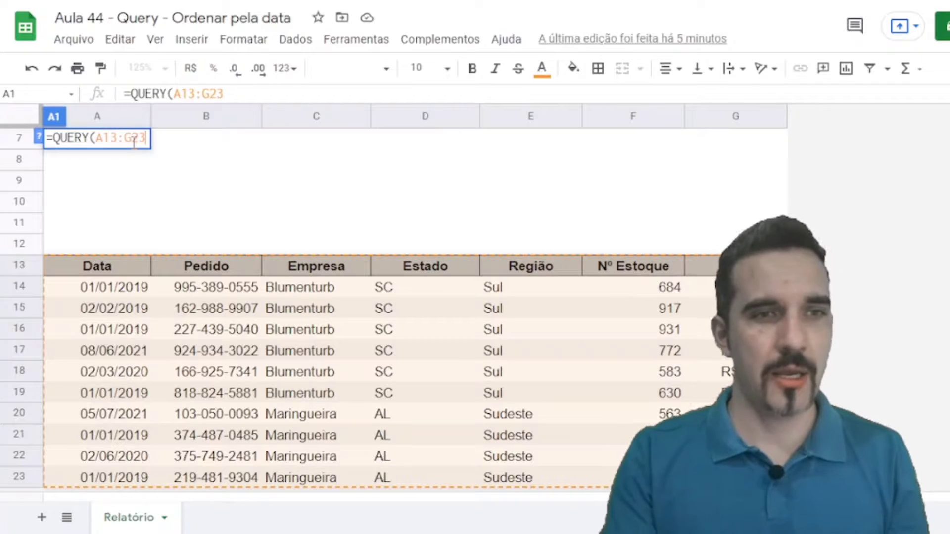
- Complete the QUERY formula in A1 with the query text "Select * " to return all columns
text(; )
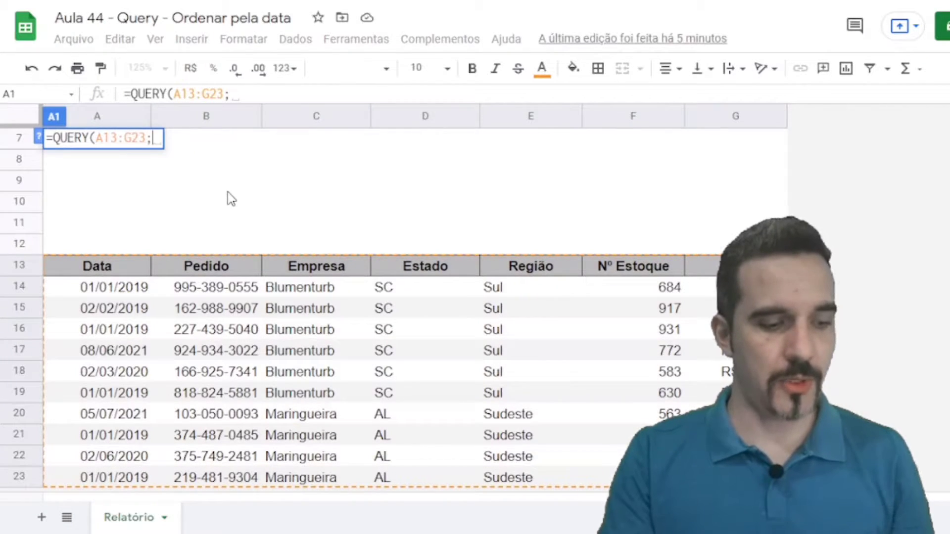
text("")
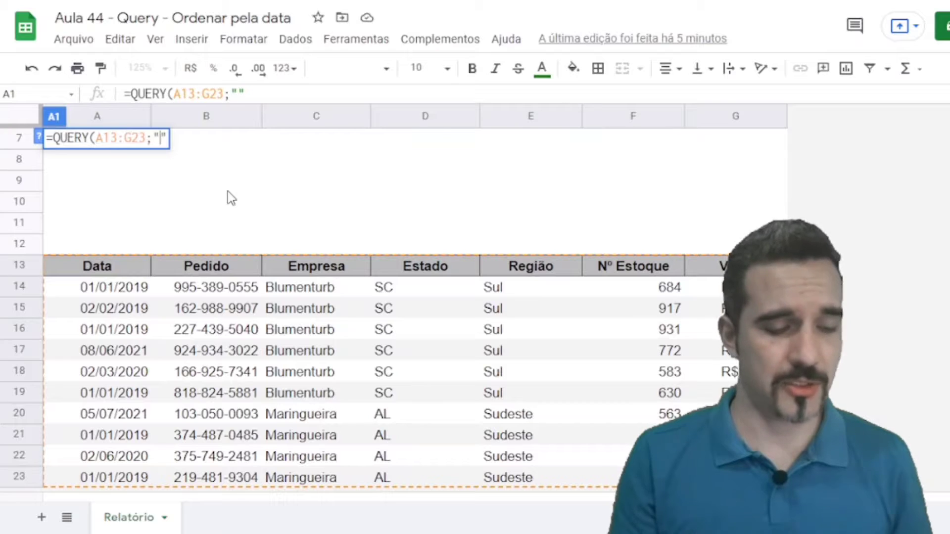
text(Select )
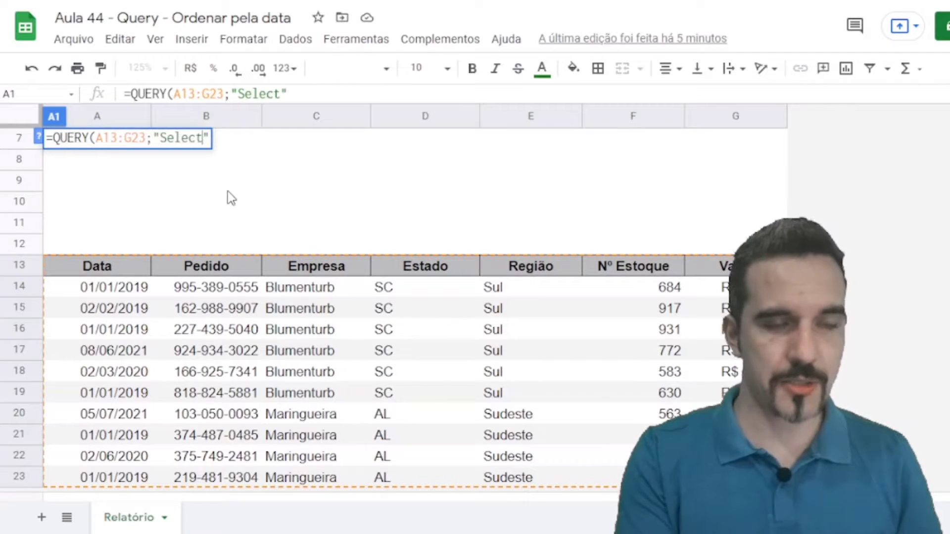
text(*)
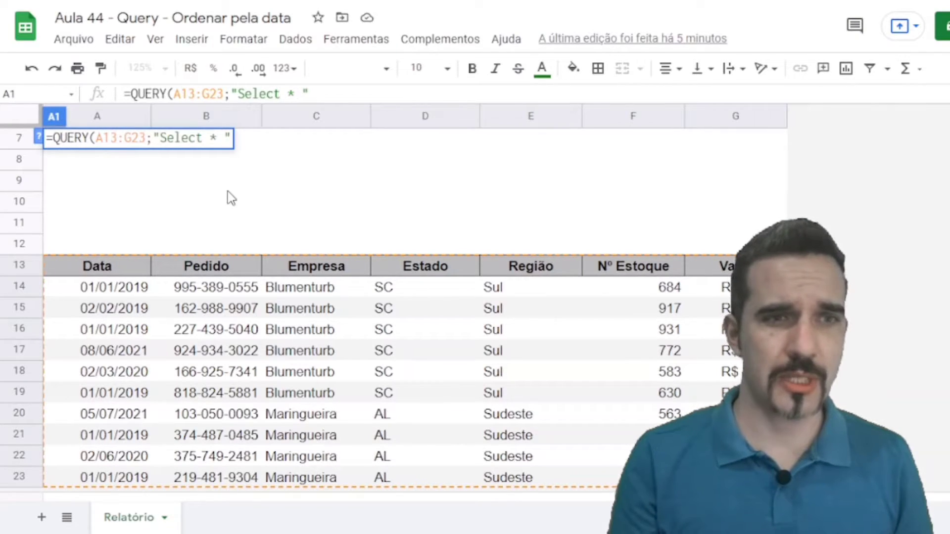
key(Return)
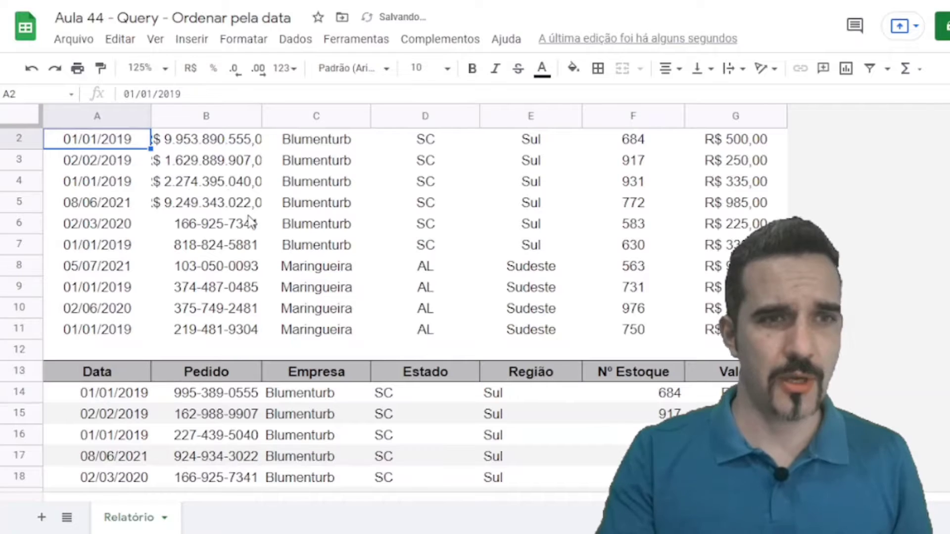
- Copy the formatting of cell B6 onto the Pedido cells B2:B6 in the query output
scroll(250, 223, up, 1)
click(208, 247)
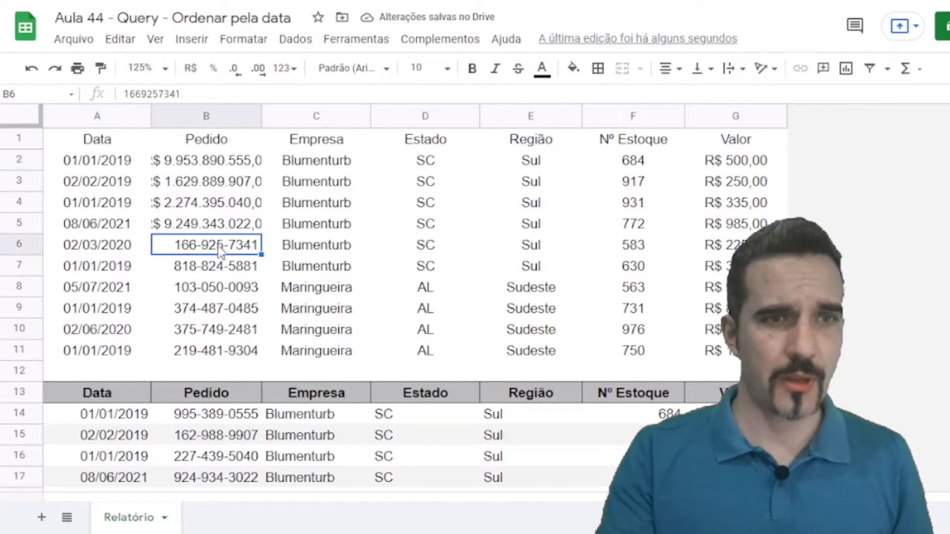
click(100, 70)
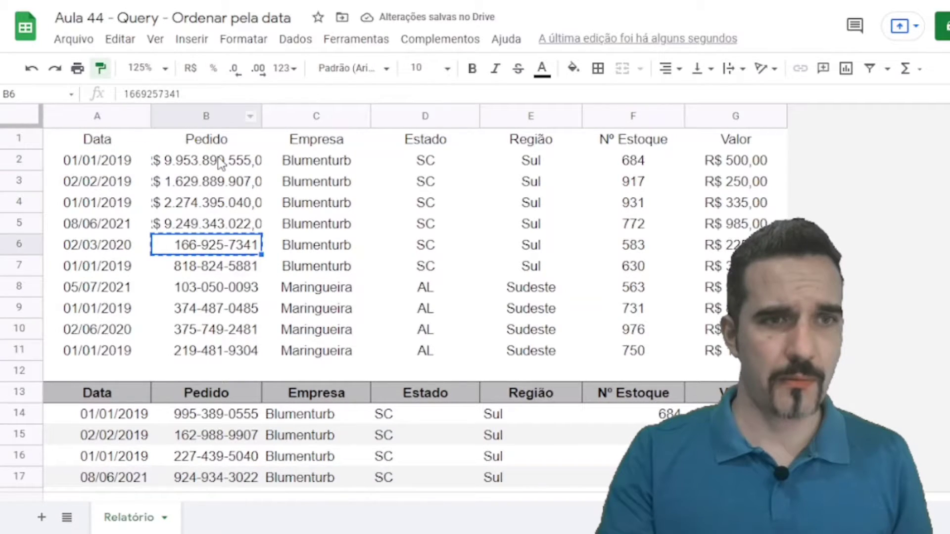
drag(221, 163, 210, 253)
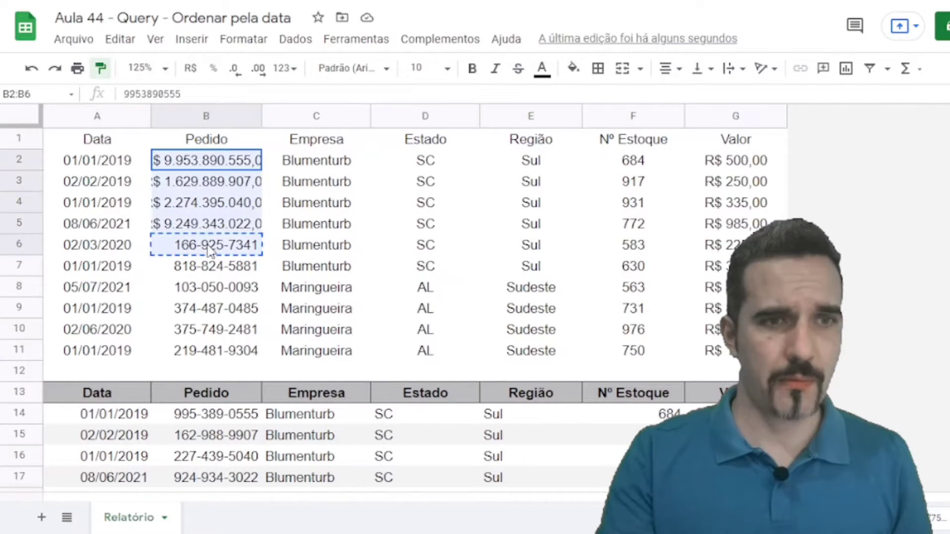
click(223, 203)
click(95, 144)
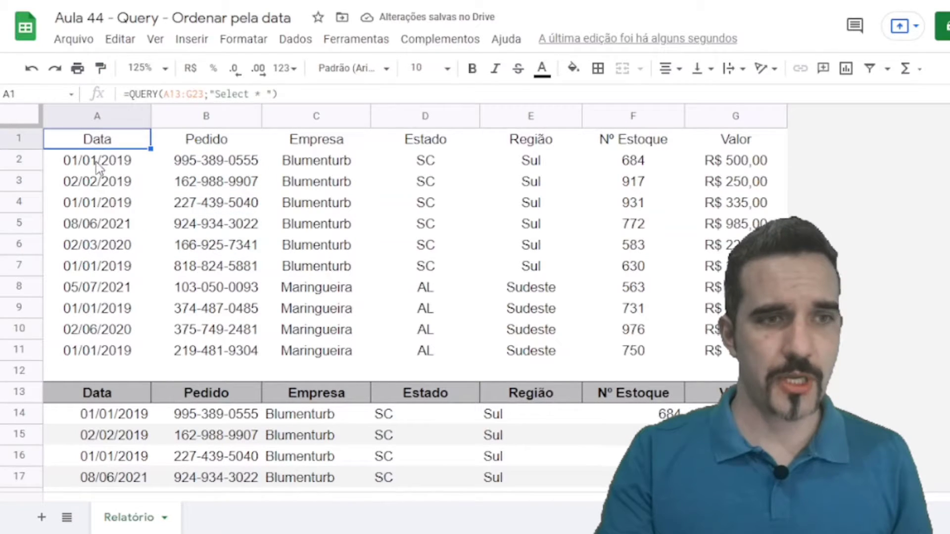
drag(96, 162, 584, 304)
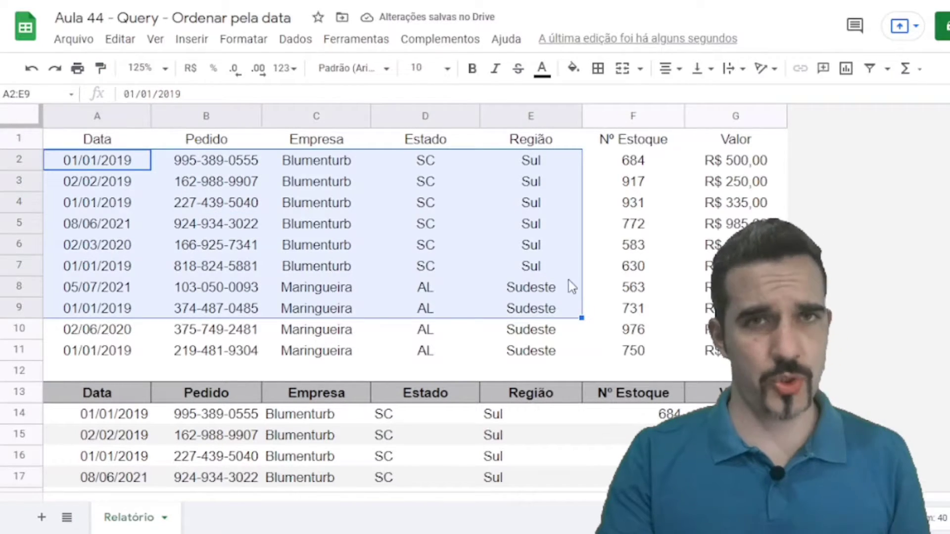
click(206, 222)
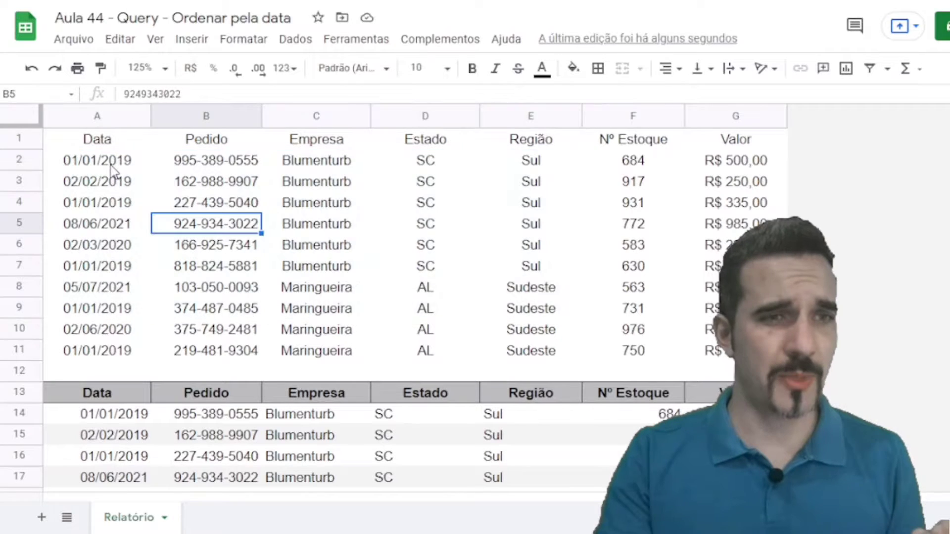
drag(111, 166, 123, 245)
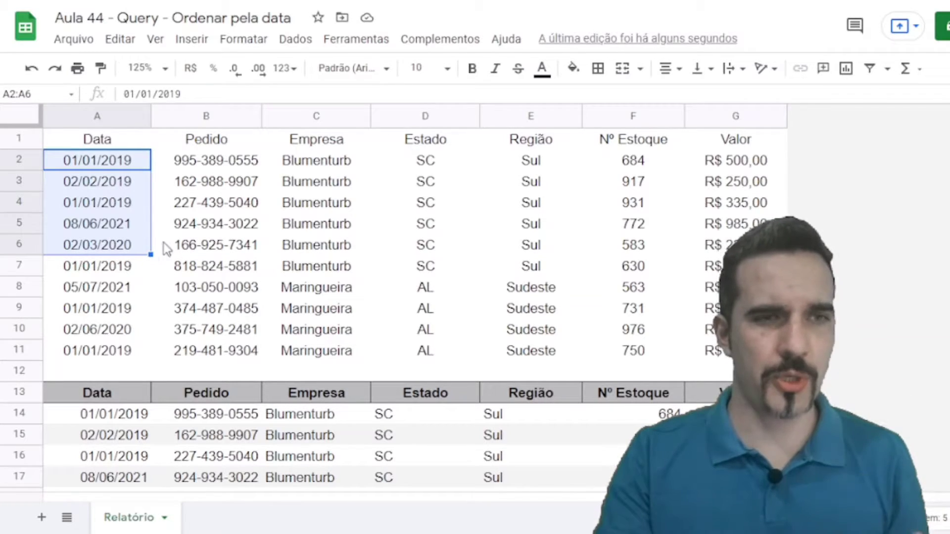
click(115, 194)
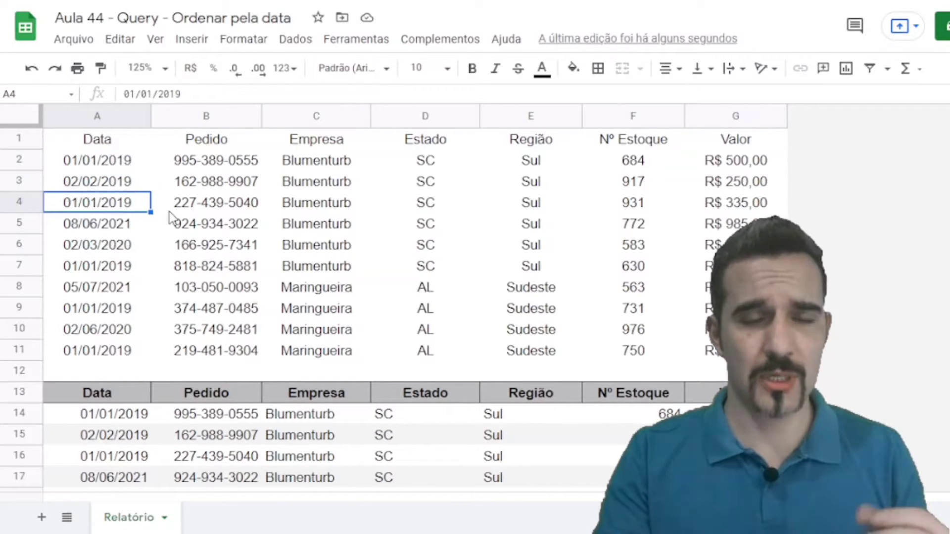
- Add "Order By Day(A)" after "Select *" in the QUERY formula in A1 to sort the output by day
click(113, 147)
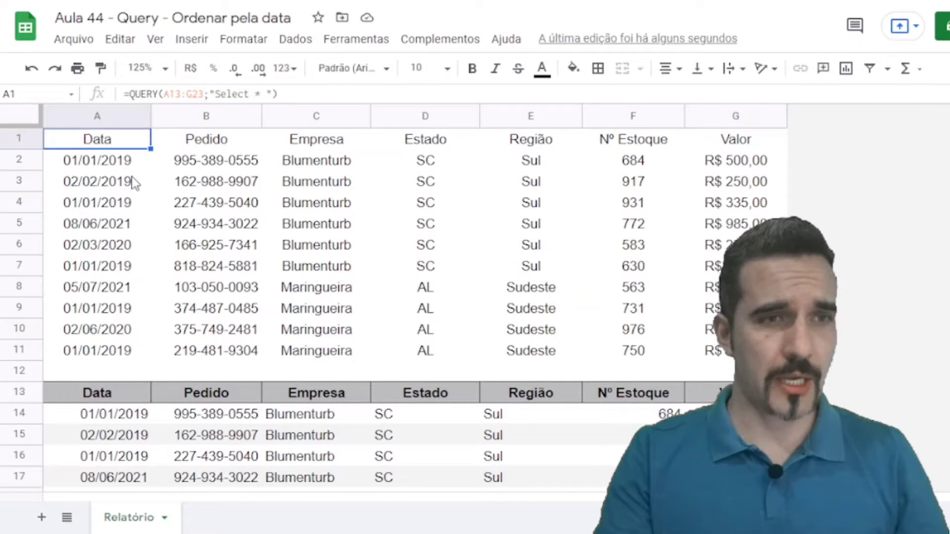
key(F2)
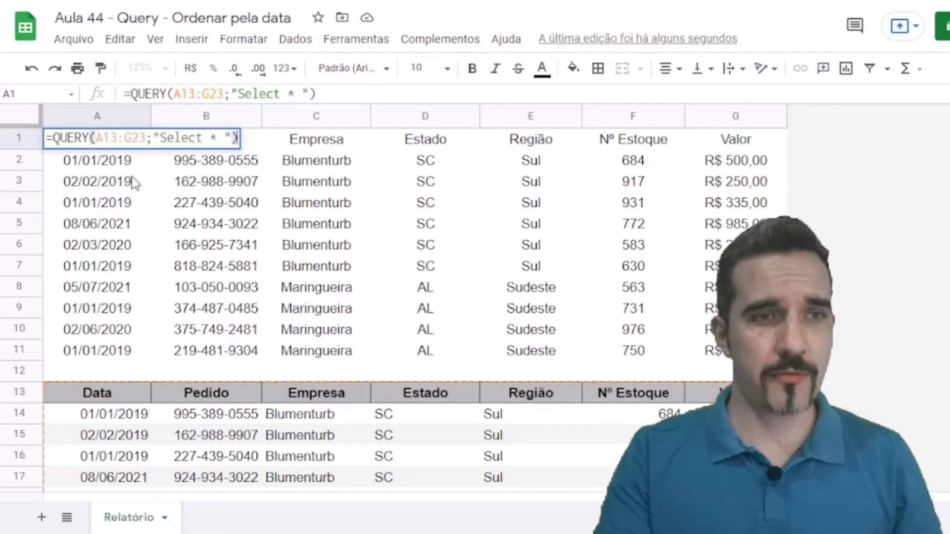
click(226, 139)
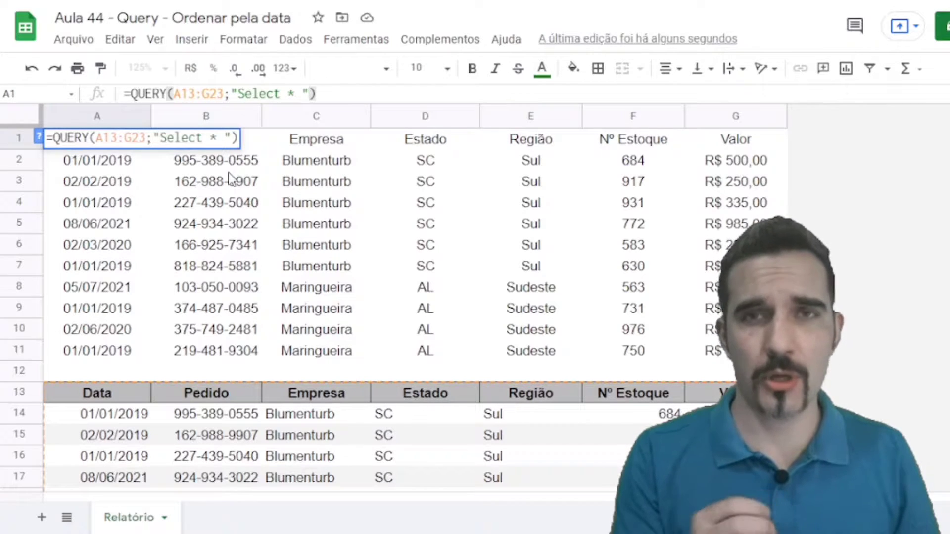
text(Order B)
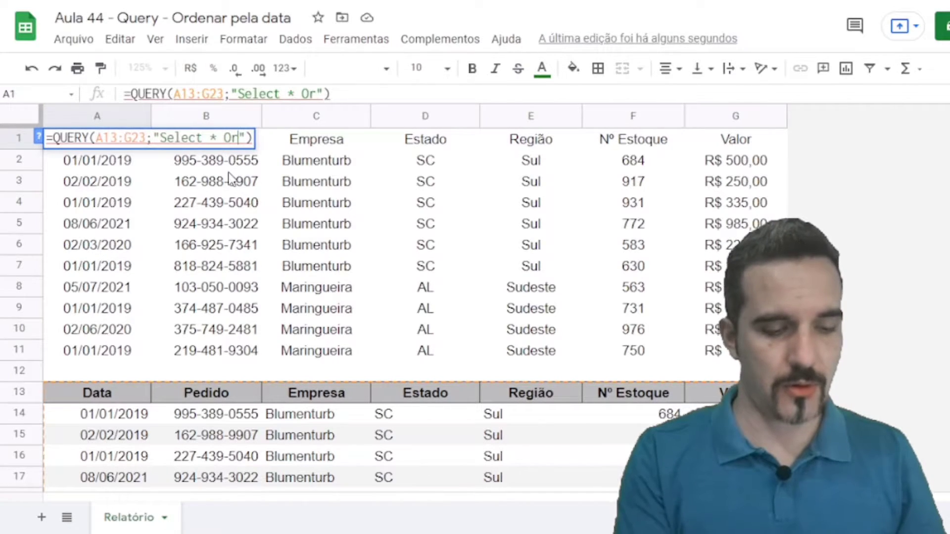
text(y)
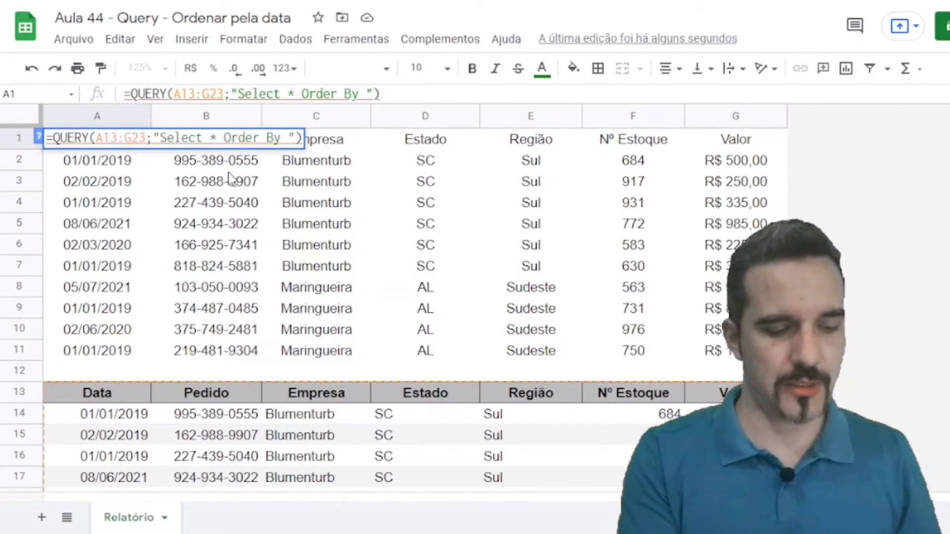
text(Day)
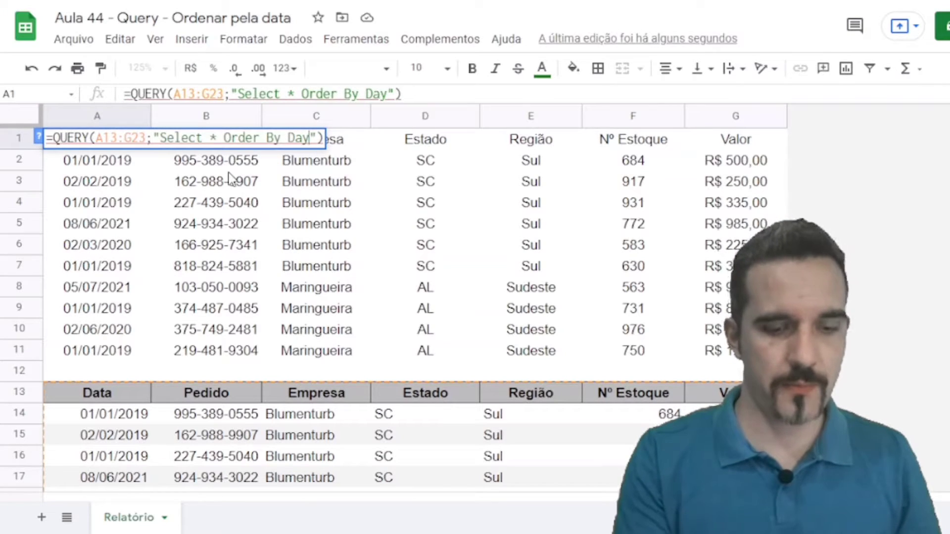
text(())
key(Left)
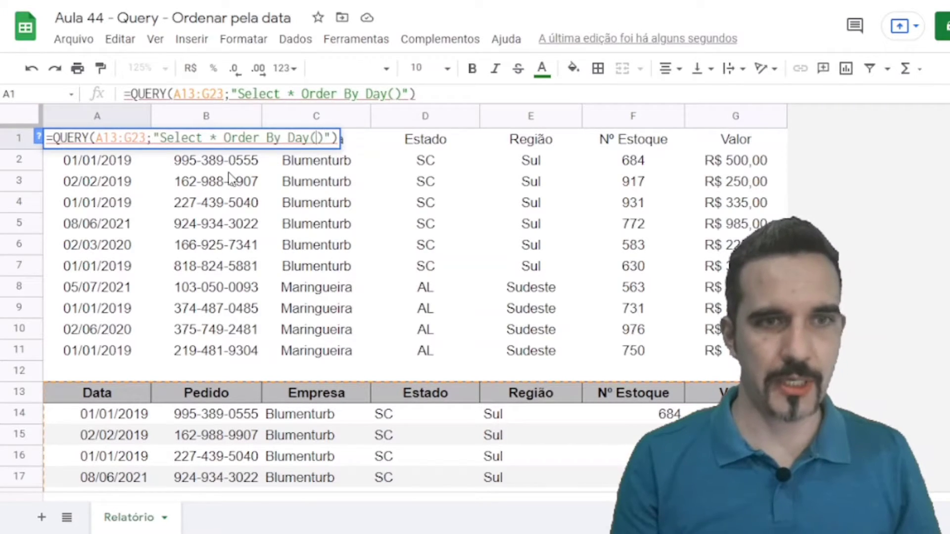
text(A)
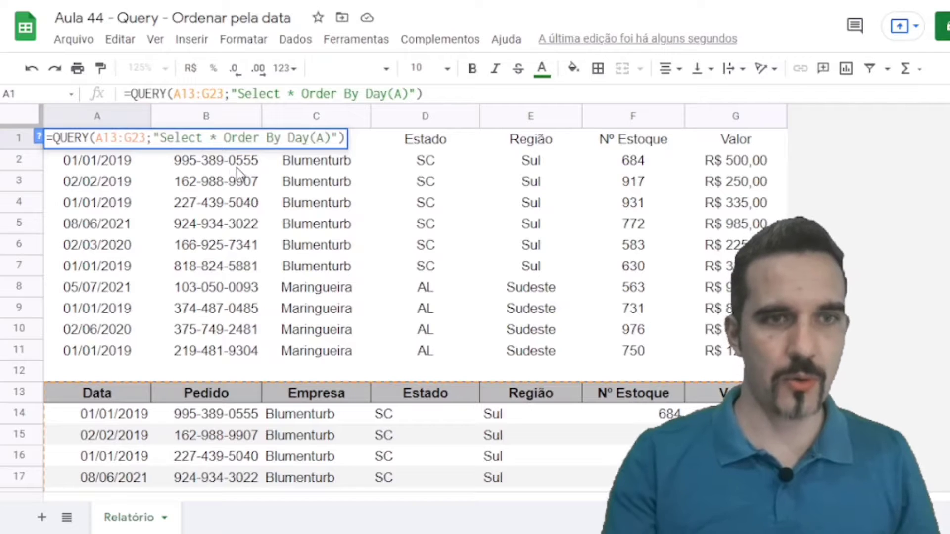
drag(167, 140, 320, 137)
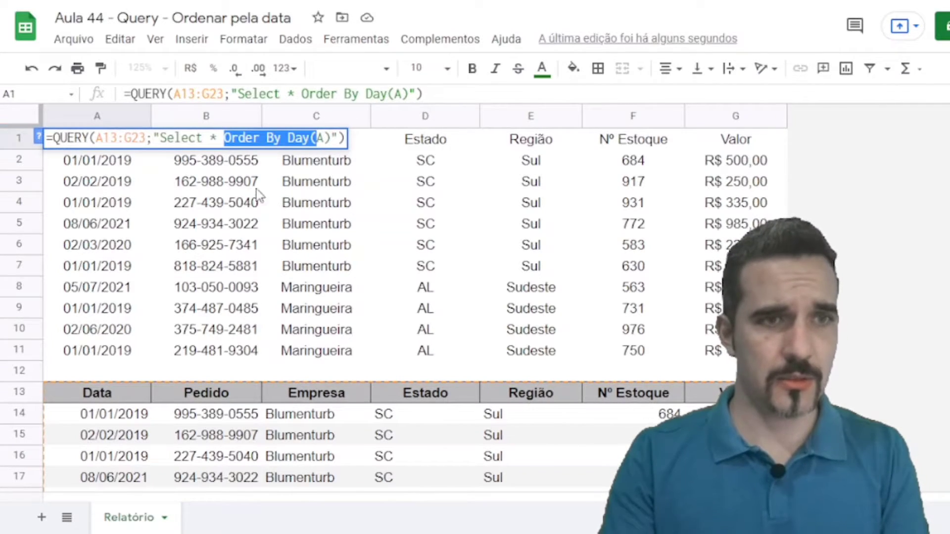
key(Return)
- Examine the order of the dates in the query output's Data column, comparing the groups that share a day
click(104, 184)
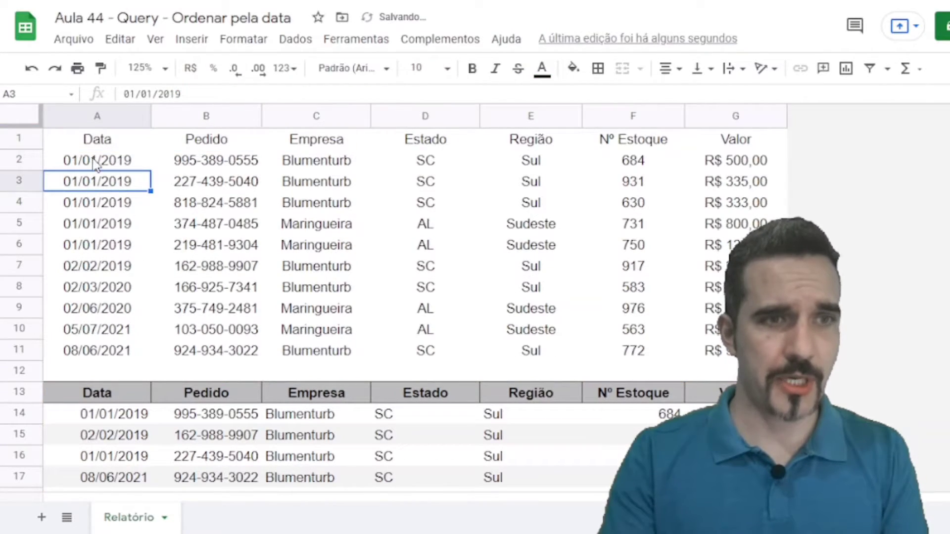
drag(96, 161, 81, 255)
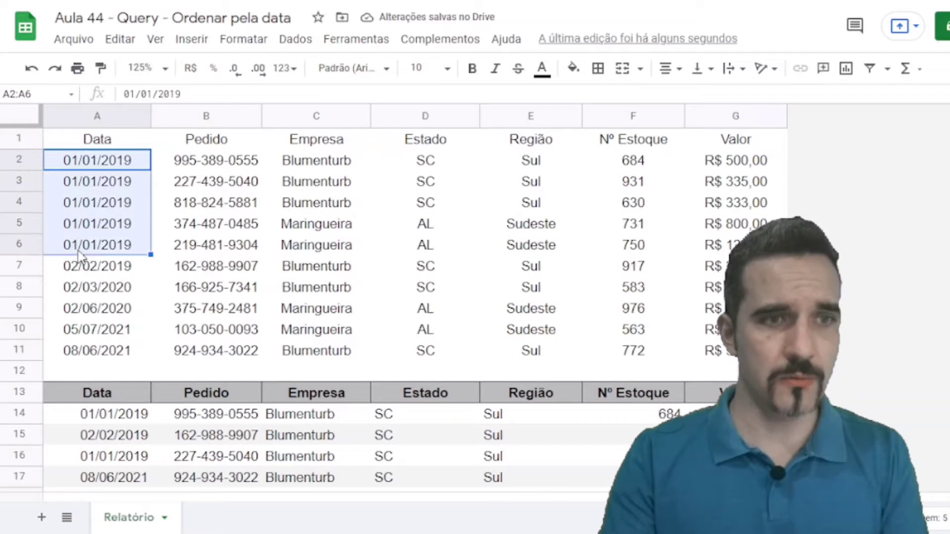
click(84, 270)
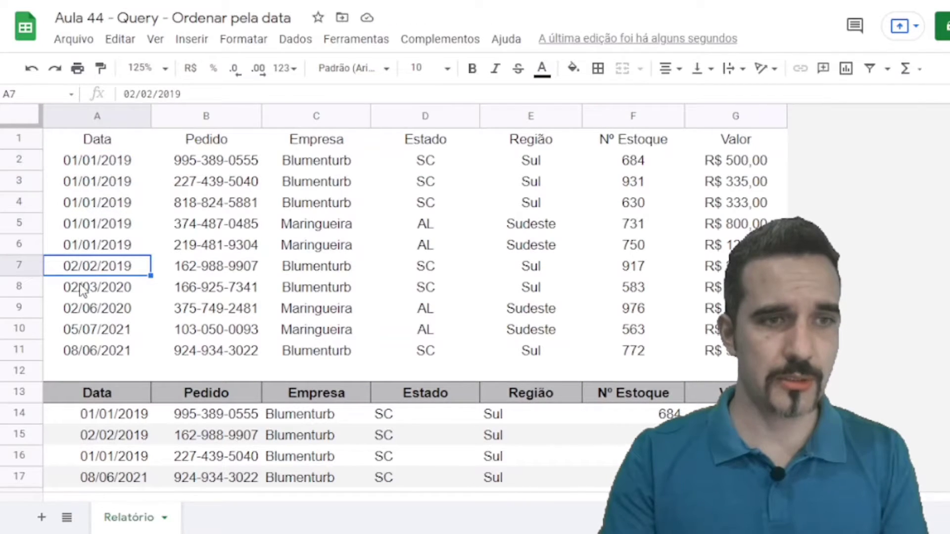
click(82, 290)
click(100, 271)
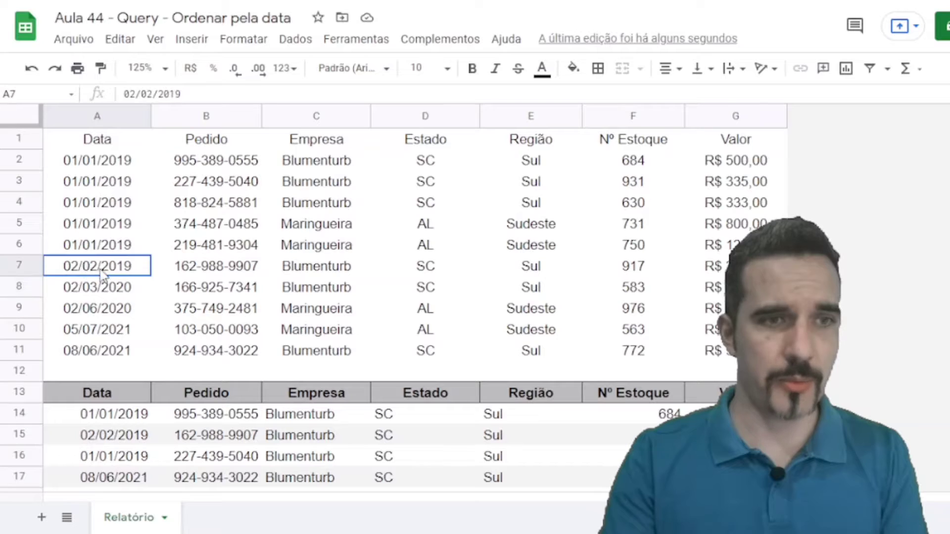
drag(102, 273, 96, 317)
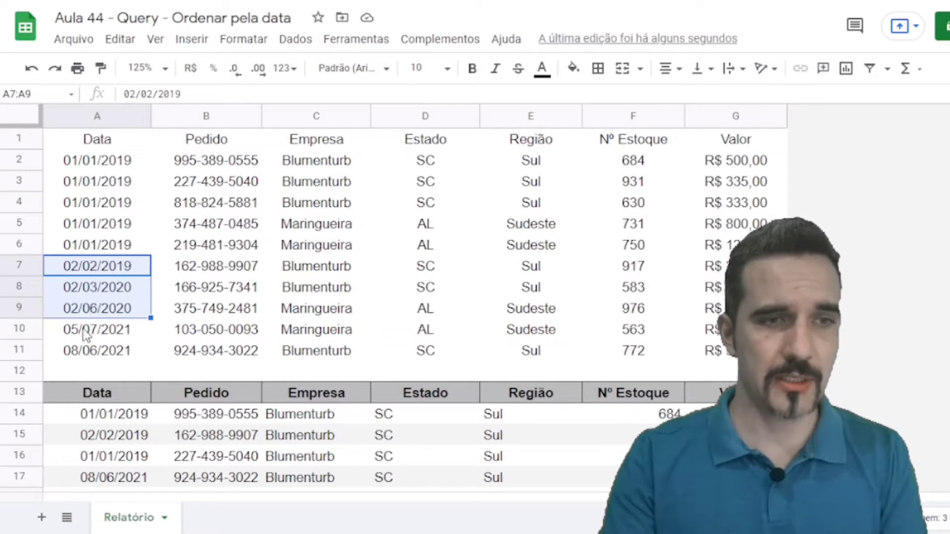
click(89, 336)
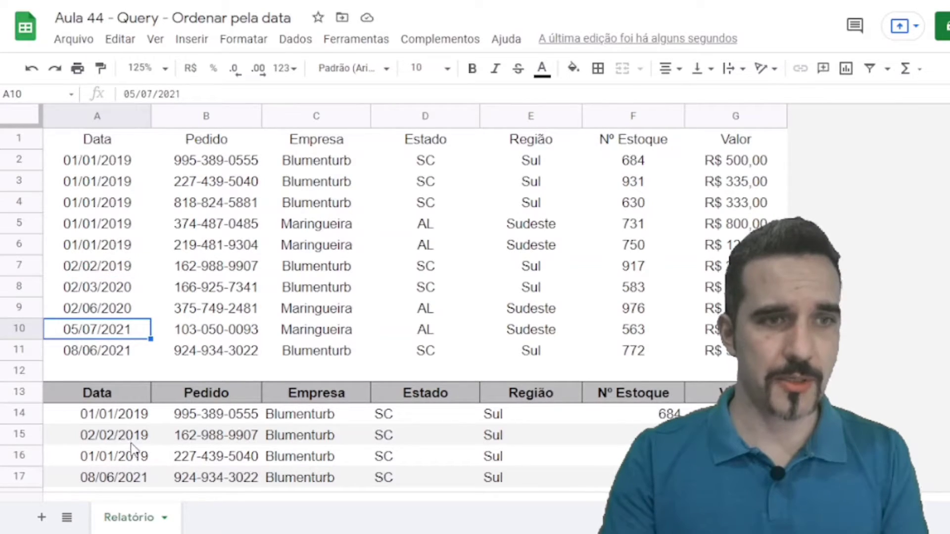
- Set the source table's date in A14 to 01/08/2019 and check the first dates in the query output
click(108, 418)
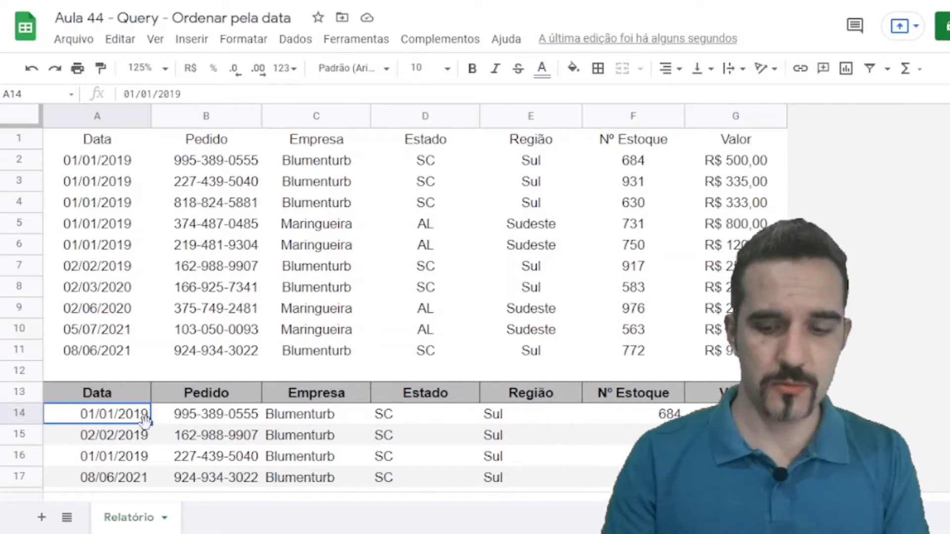
text(01/)
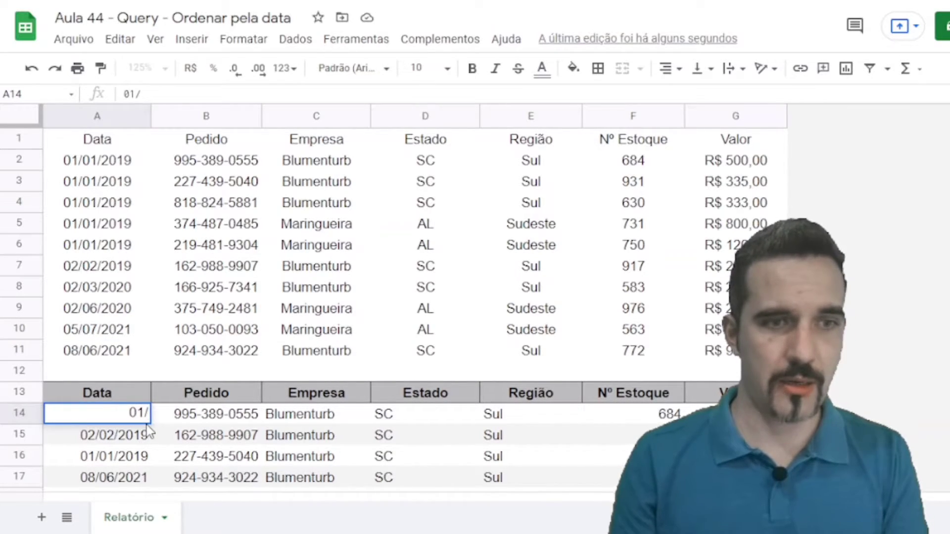
text(08/)
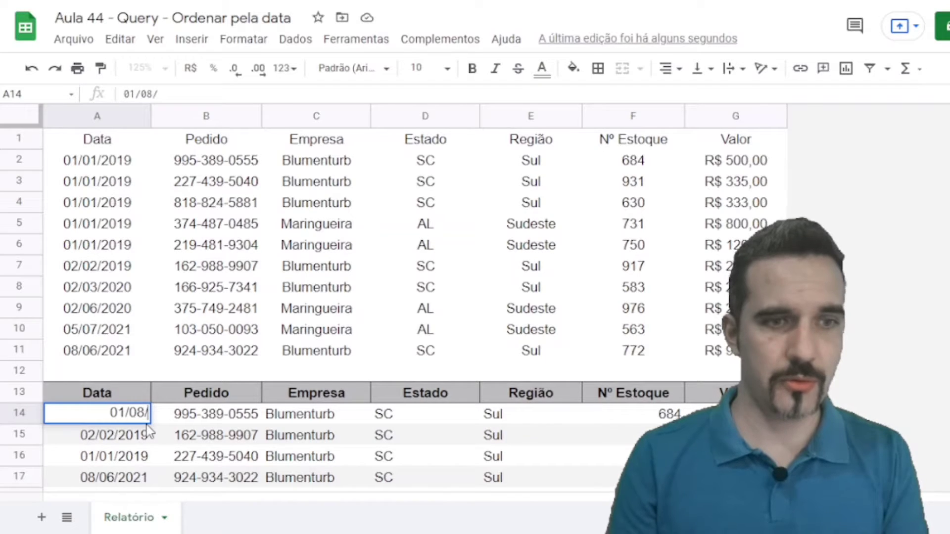
text(202)
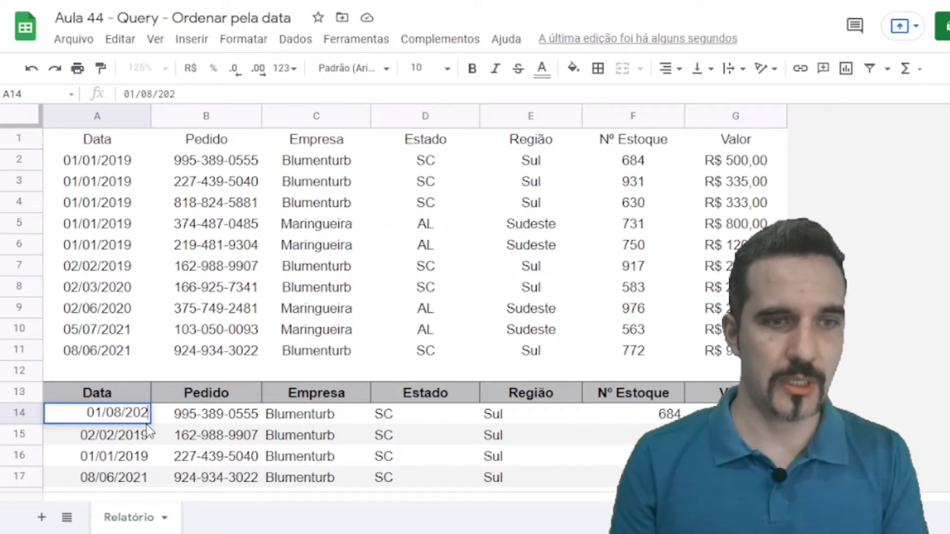
key(BackSpace)
text(19)
key(Return)
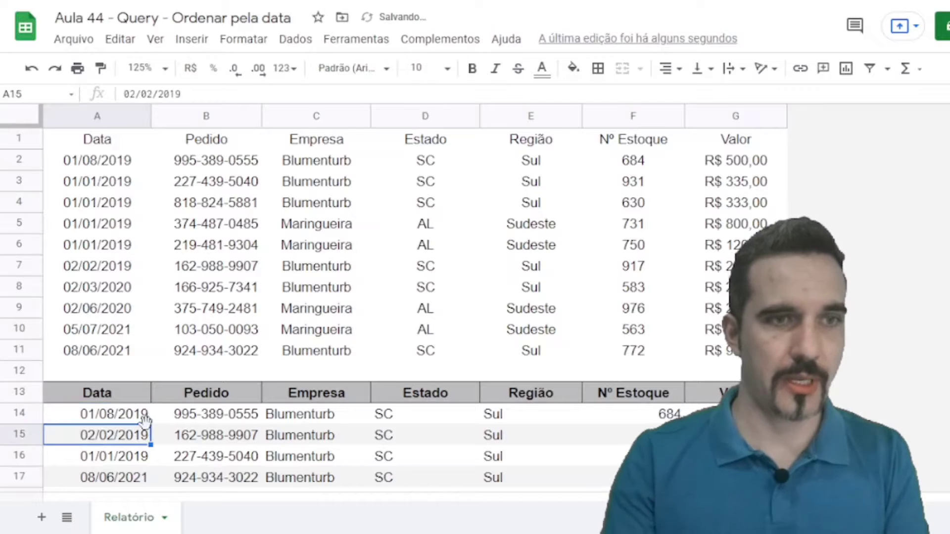
click(96, 166)
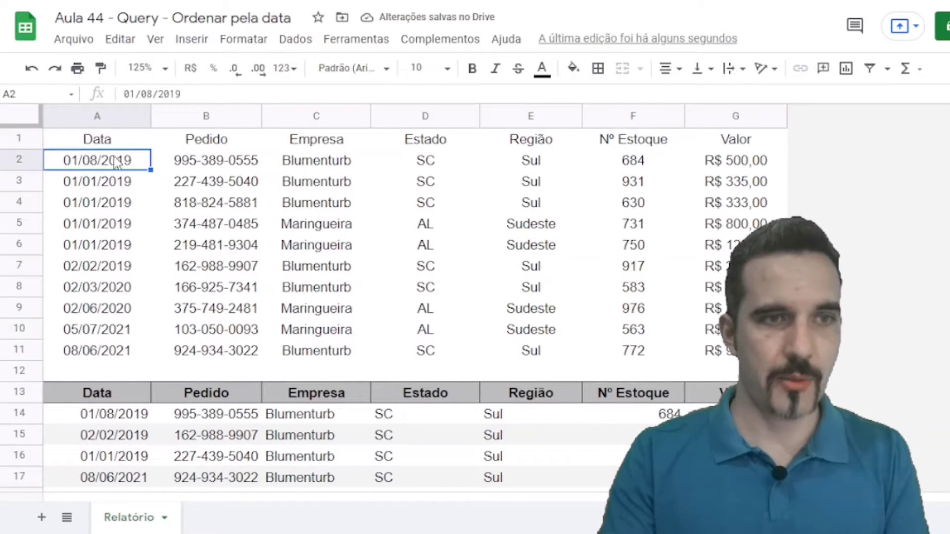
shift+click(81, 205)
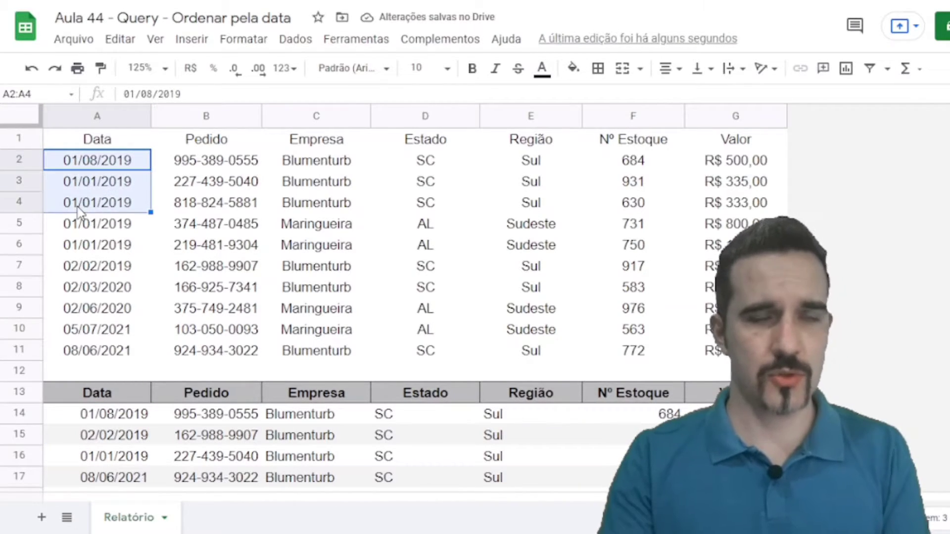
- Replace Day with Month in the A1 formula's Order By clause and check the order of the output dates
click(97, 144)
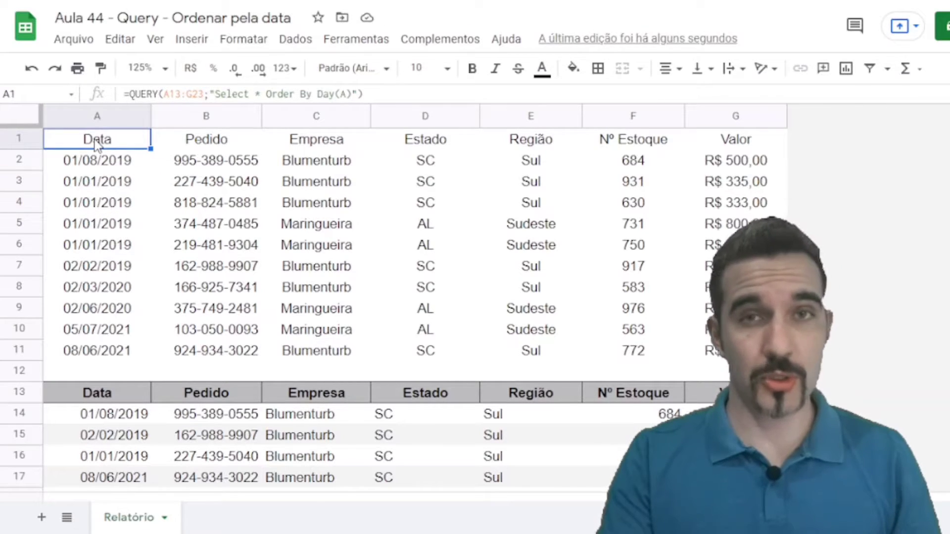
double_click(97, 142)
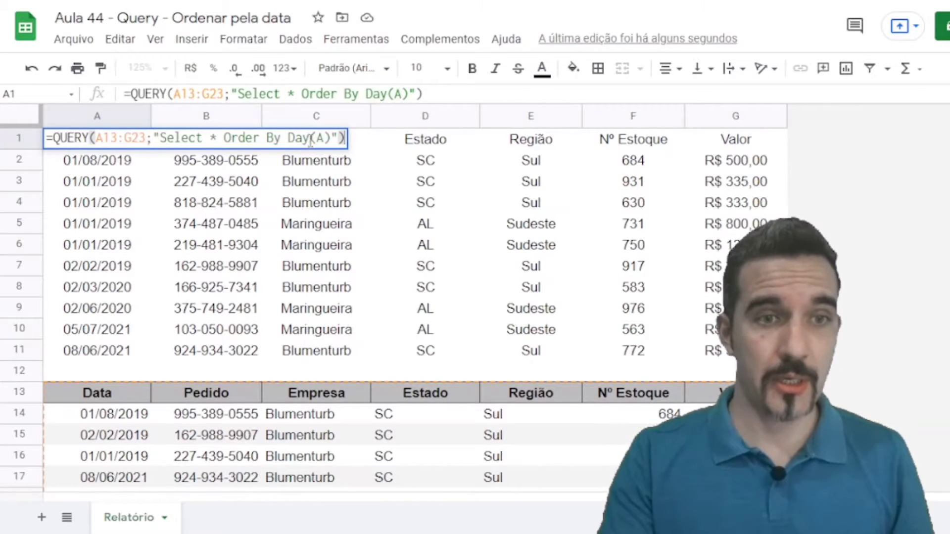
drag(310, 141, 288, 139)
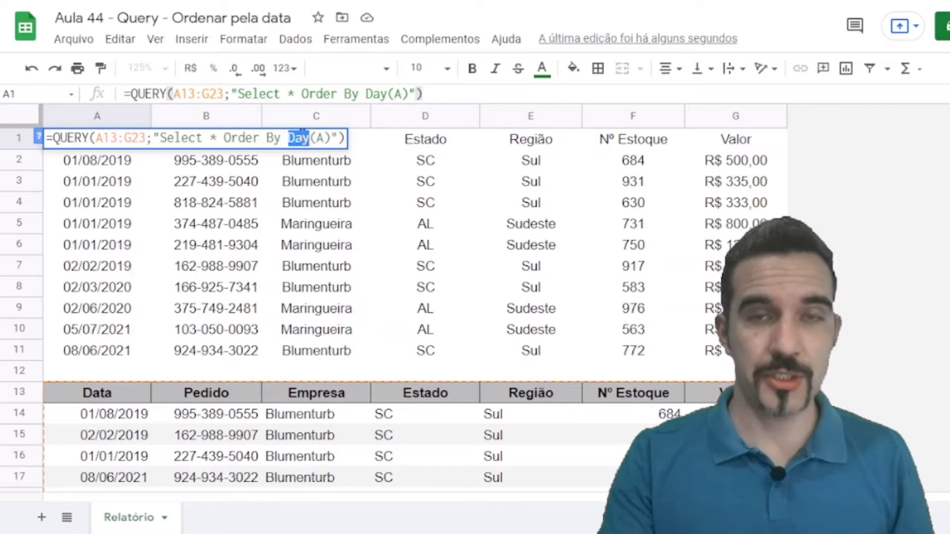
text(Month)
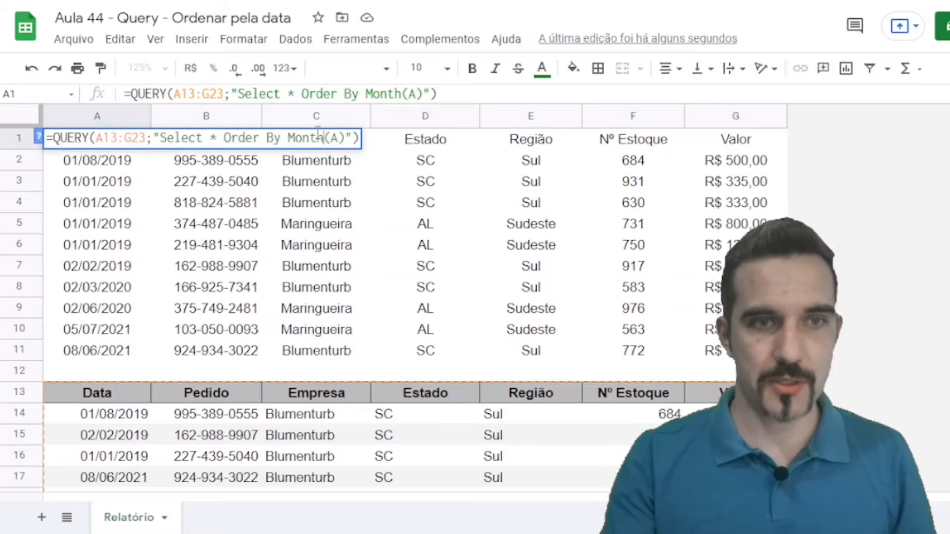
drag(330, 138, 340, 137)
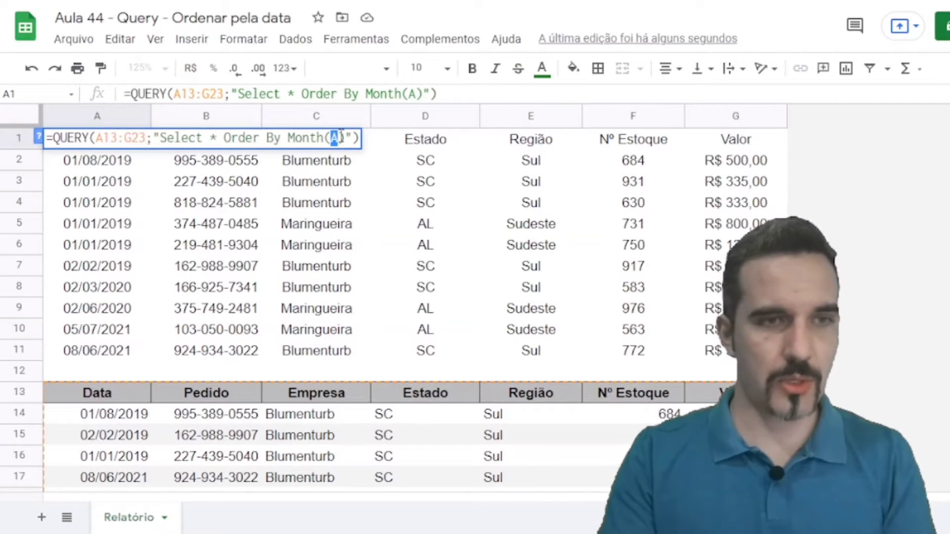
key(Return)
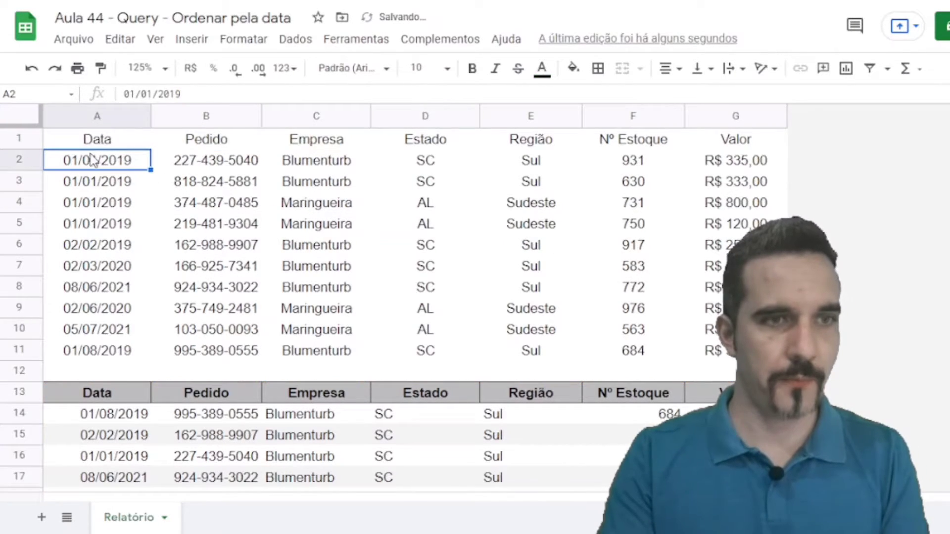
drag(98, 165, 95, 233)
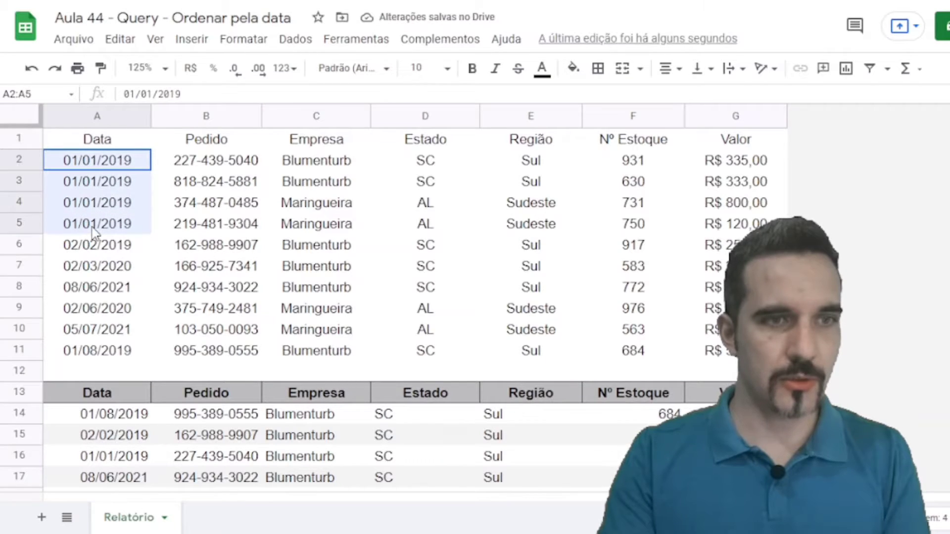
click(99, 247)
click(111, 273)
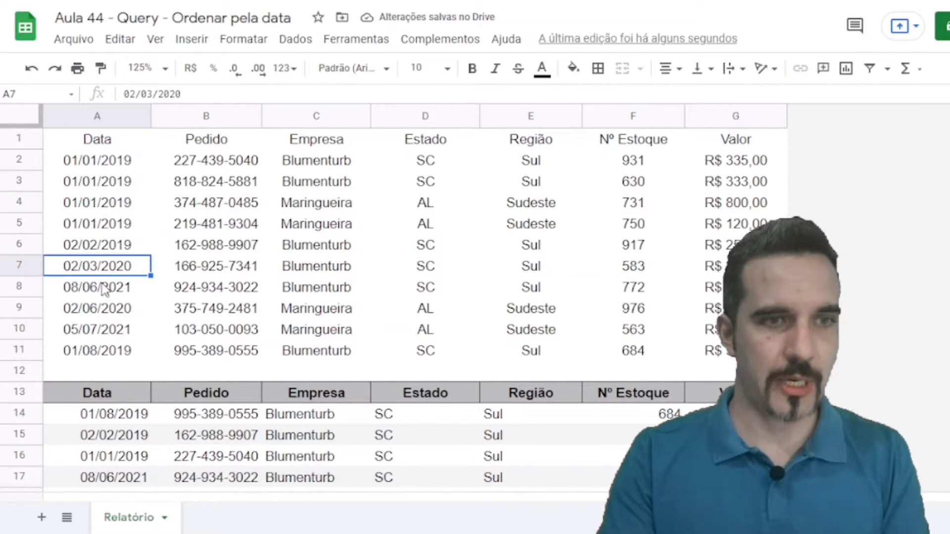
drag(101, 290, 95, 333)
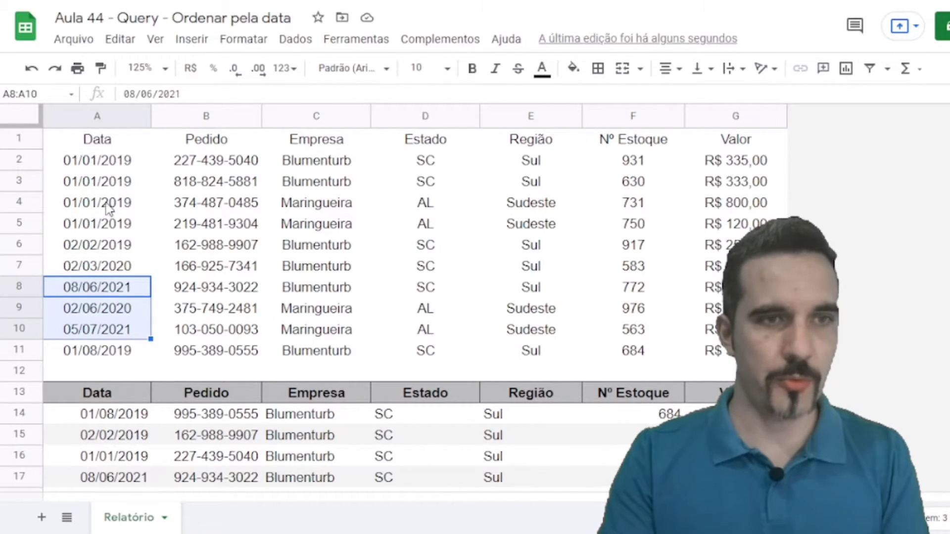
- Replace Month with Year in the A1 formula's Order By clause and check how the output dates are grouped by year
click(97, 141)
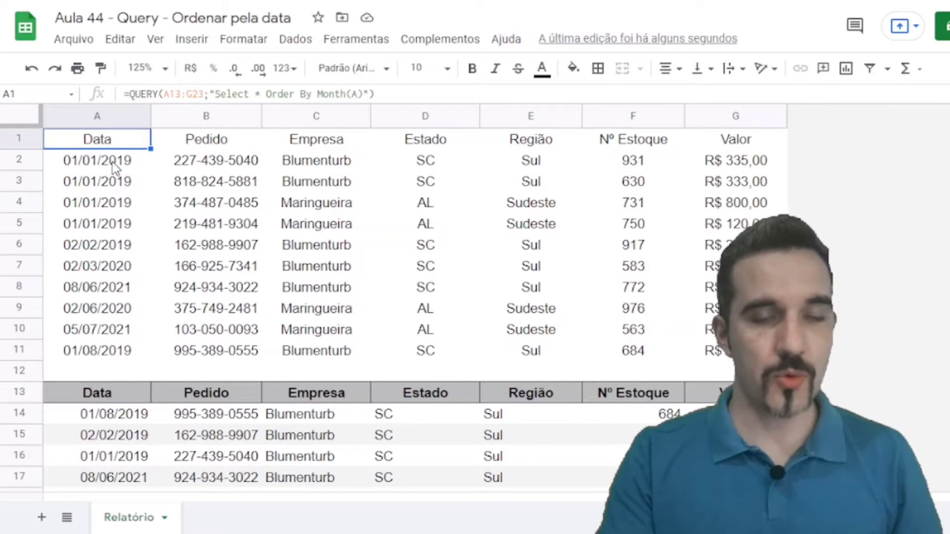
key(Return)
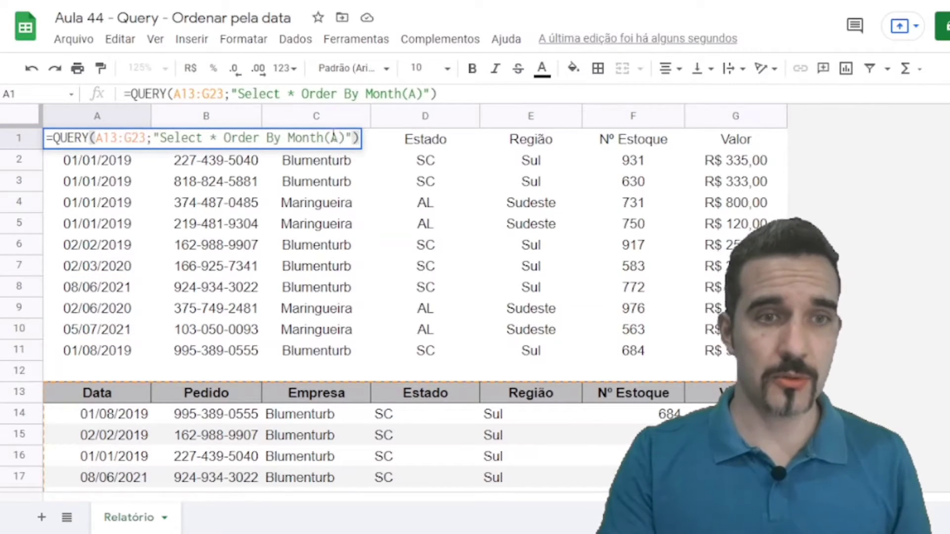
drag(323, 138, 288, 137)
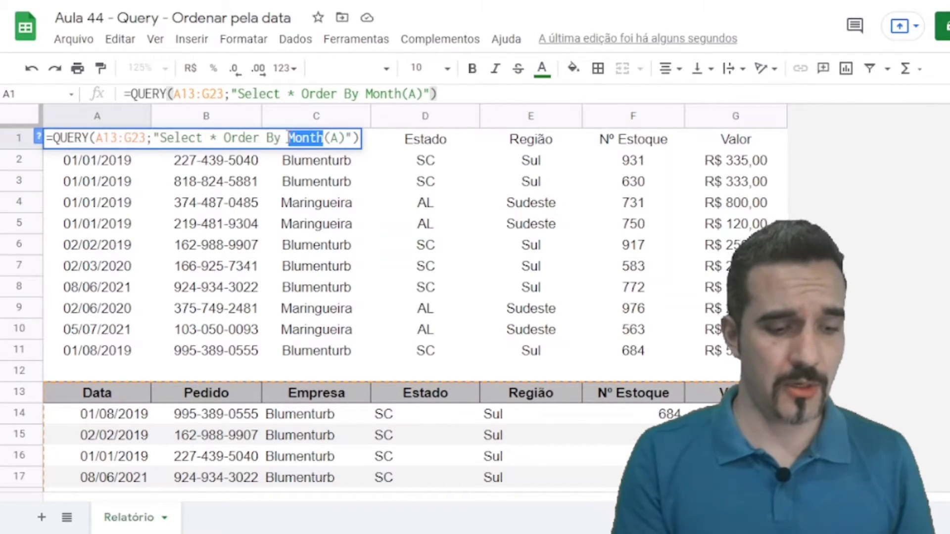
text(Year)
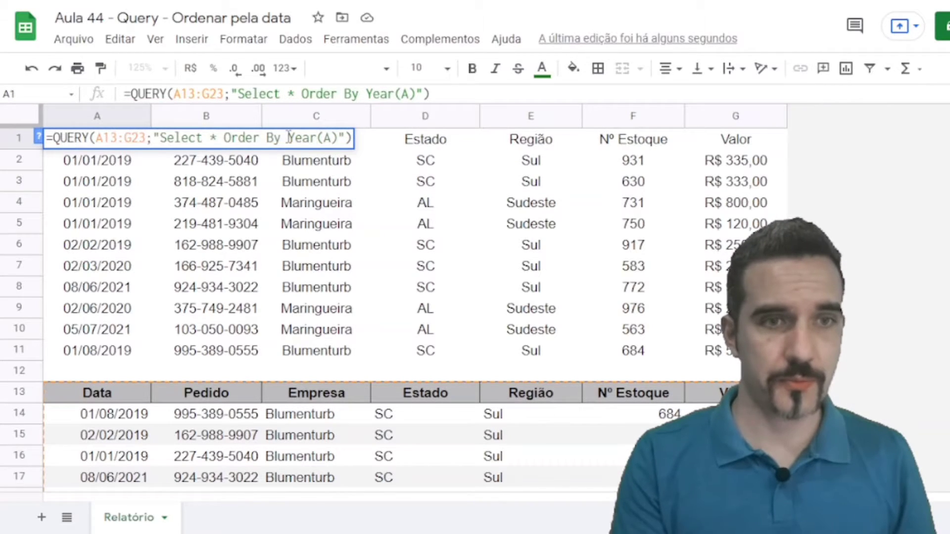
key(Return)
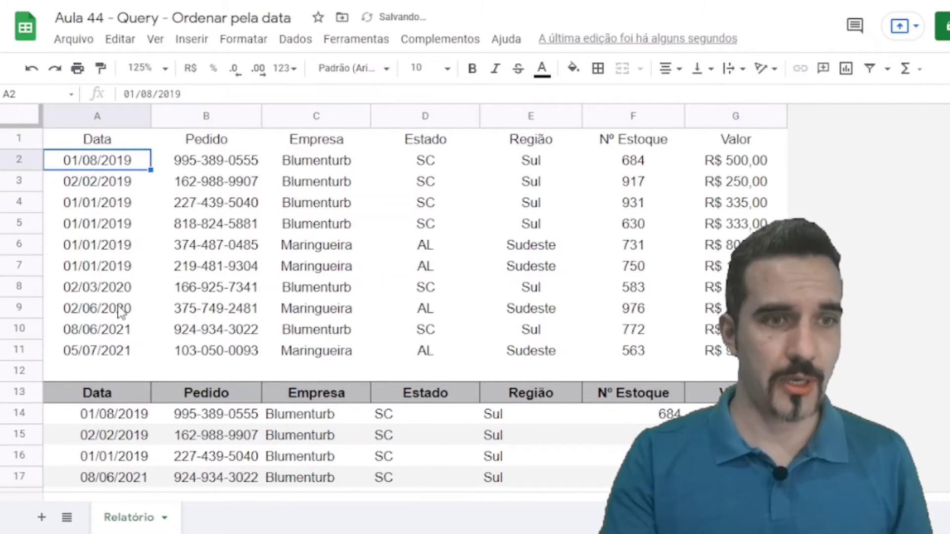
drag(122, 291, 123, 310)
drag(124, 350, 124, 245)
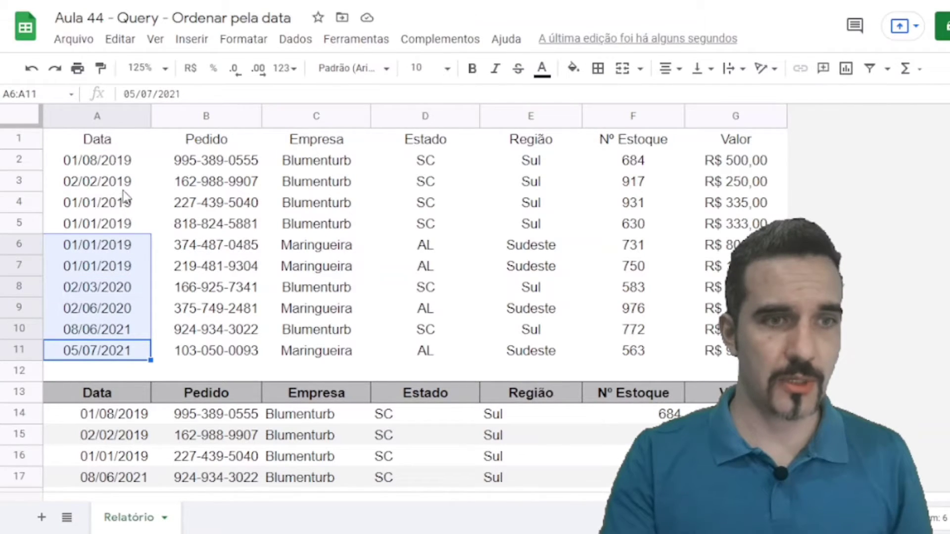
drag(120, 163, 121, 312)
click(122, 336)
drag(113, 359, 121, 364)
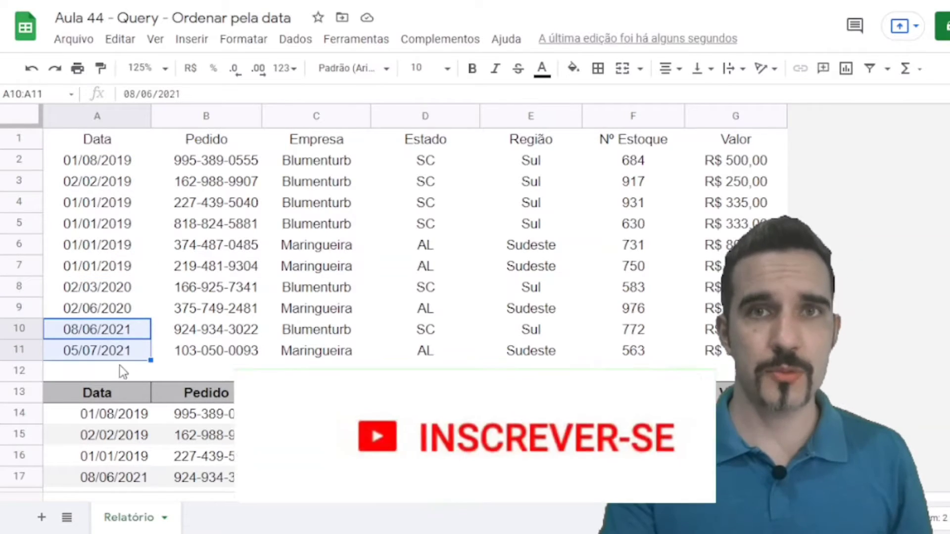
- Remove the Year function and its parentheses so the A1 query reads "Select * Order By A", and check the output's date order
click(95, 142)
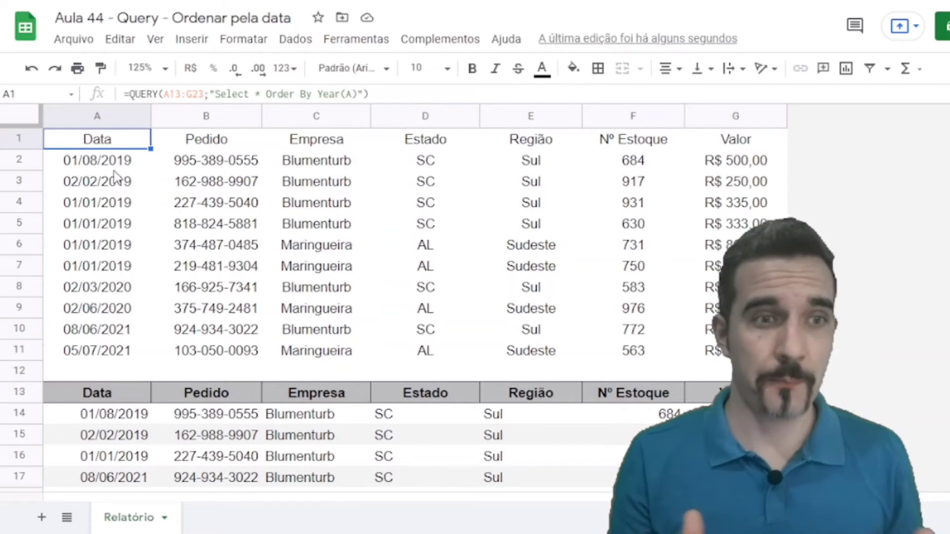
key(F2)
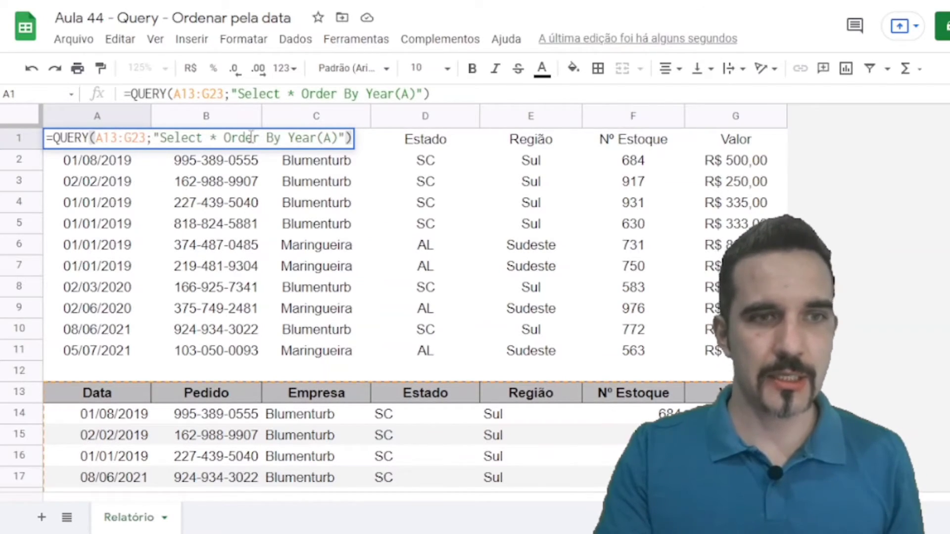
drag(252, 138, 239, 138)
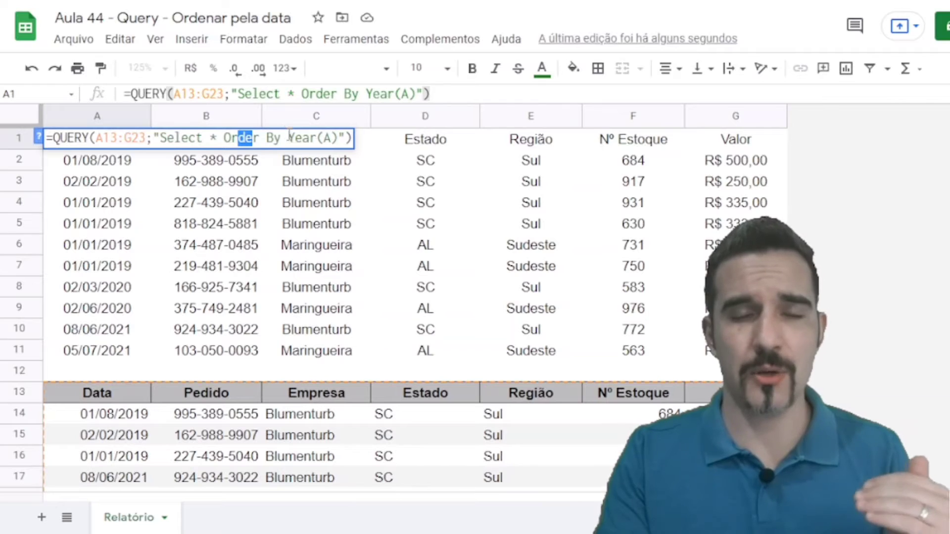
drag(289, 137, 327, 138)
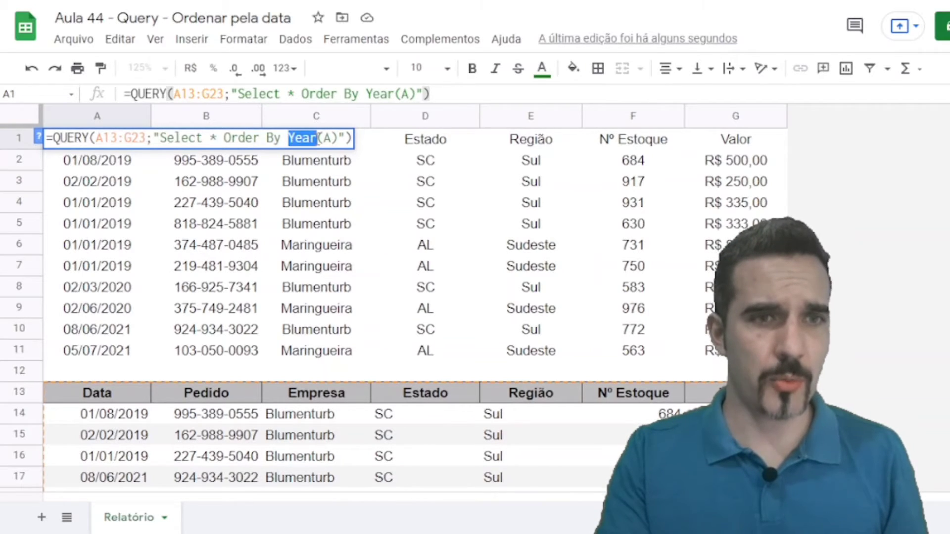
key(Delete)
key(Delete)
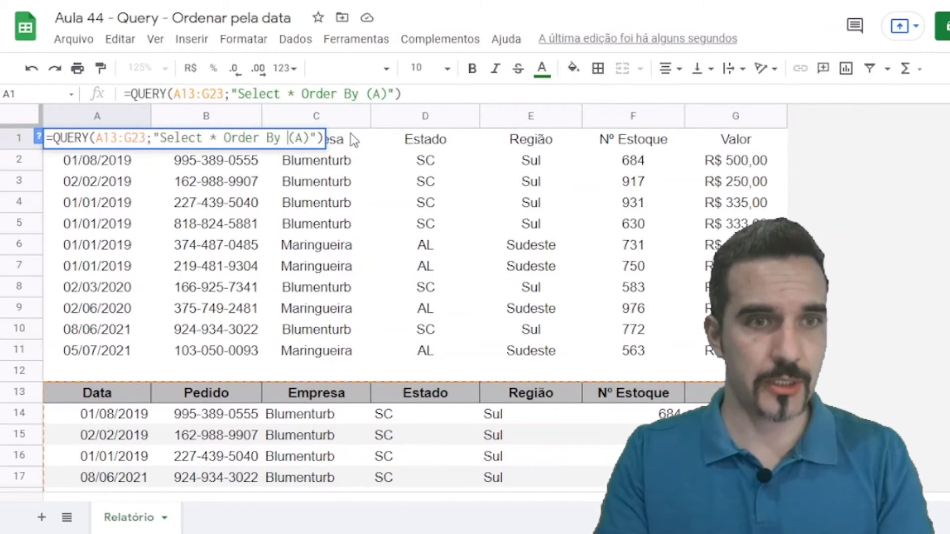
click(303, 138)
key(BackSpace)
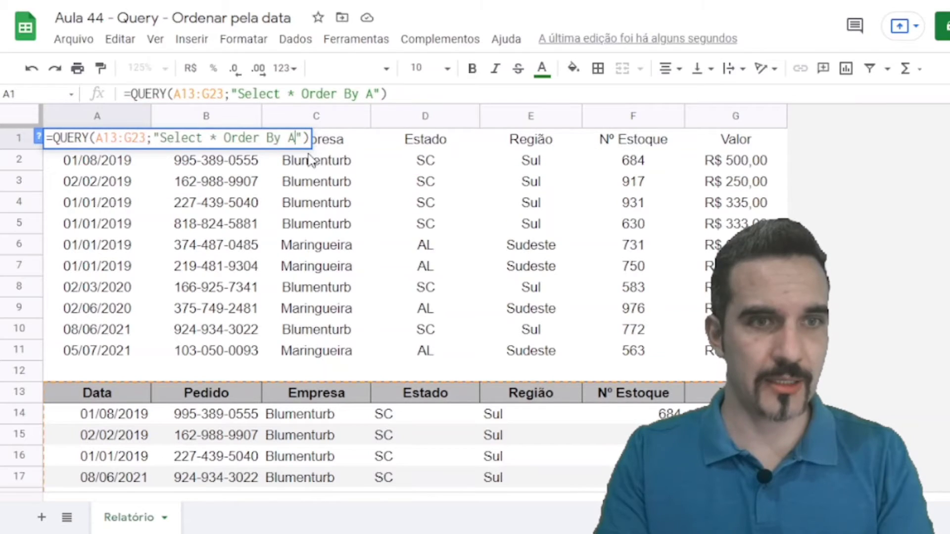
double_click(291, 138)
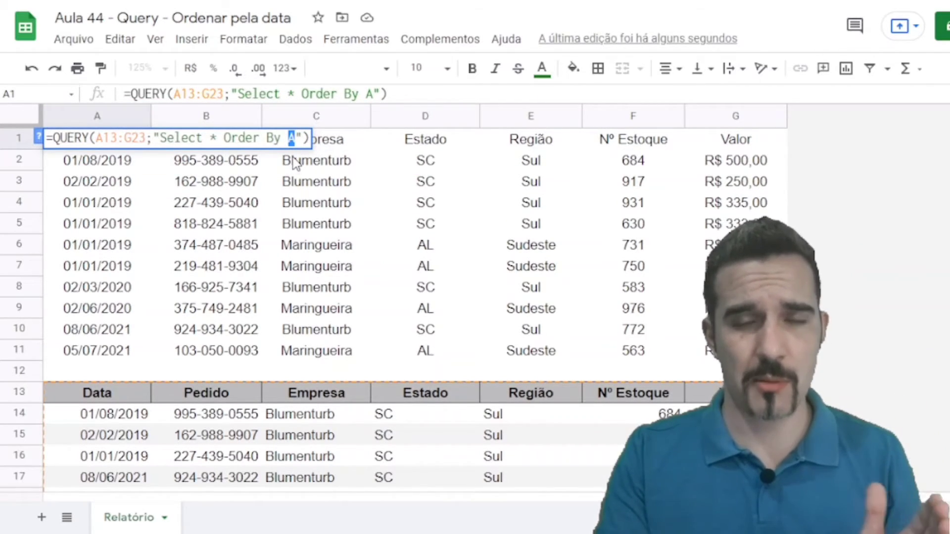
key(Return)
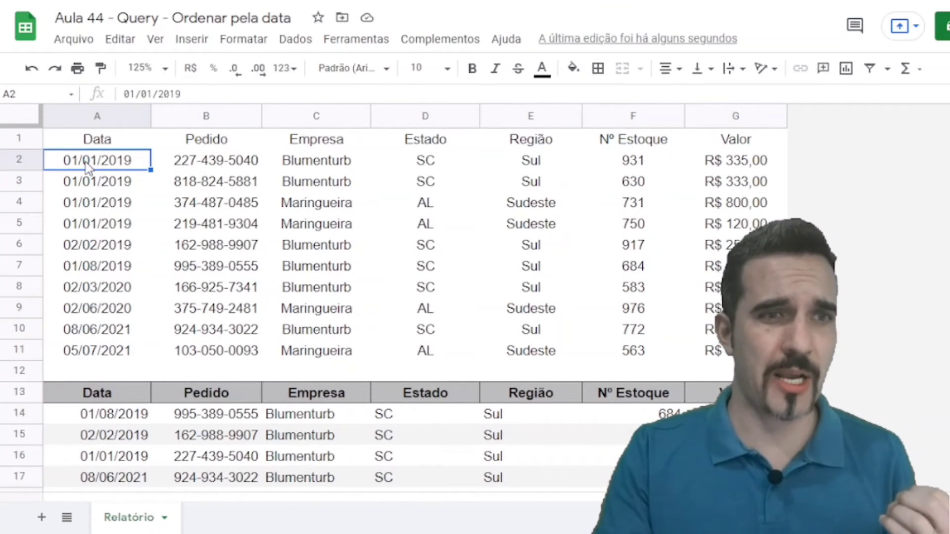
drag(88, 164, 97, 267)
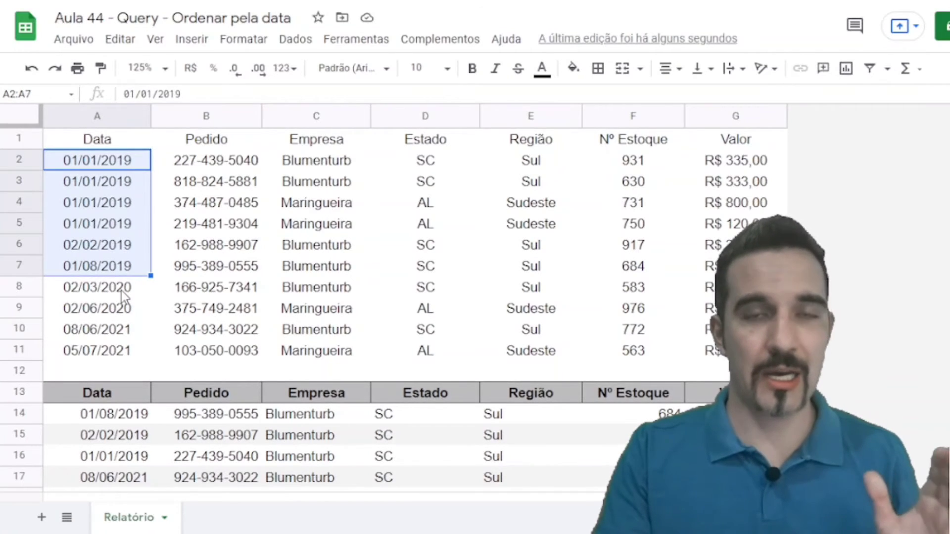
drag(121, 291, 121, 352)
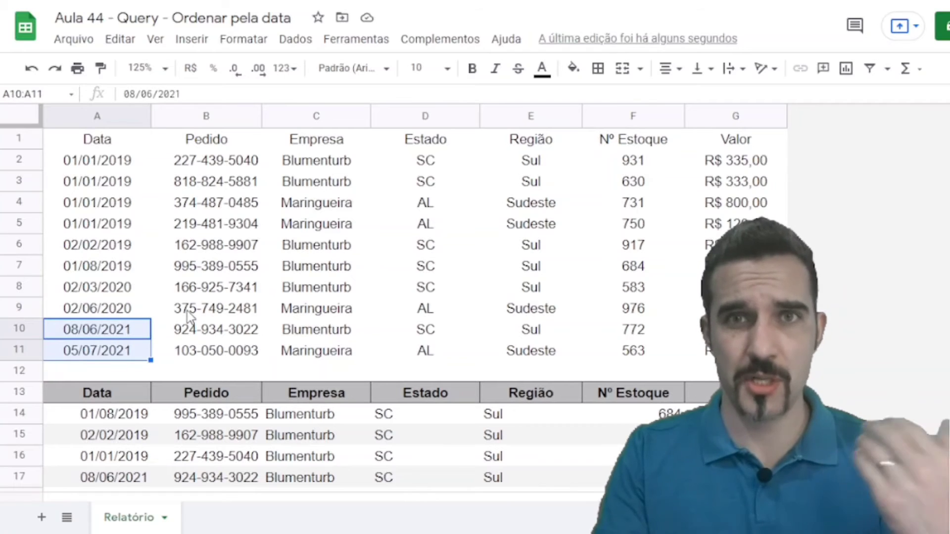